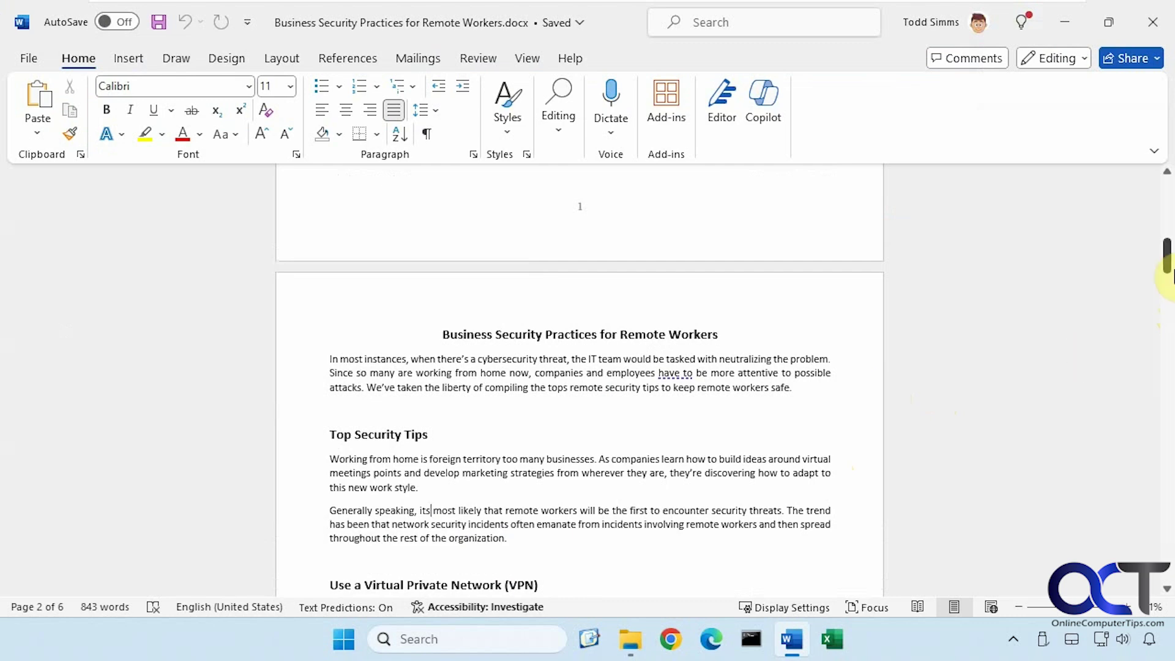
{"action": "mouse_move", "coordinate": [1164, 259]}
{"action": "left_mouse_down"}
{"action": "mouse_move", "coordinate": [1164, 435]}
{"action": "mouse_move", "coordinate": [1135, 356]}
{"action": "mouse_move", "coordinate": [1150, 287]}
{"action": "left_mouse_up"}
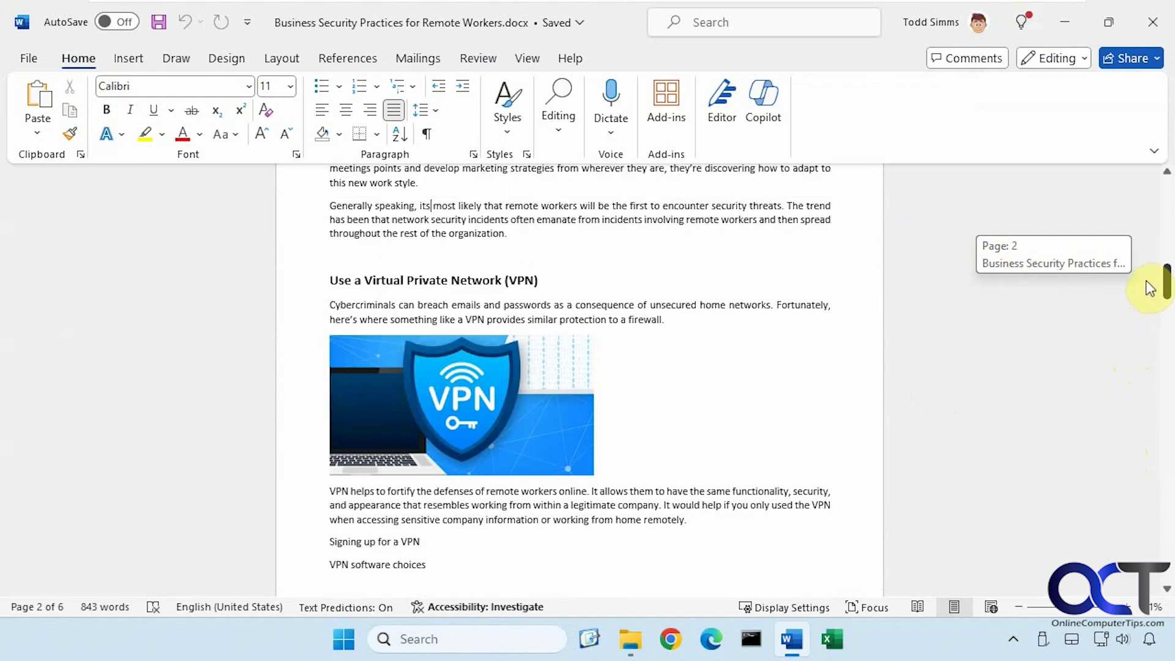
Select the VPN image and start a caption using the Figure label, placed below the image.
{"action": "left_click", "coordinate": [456, 403]}
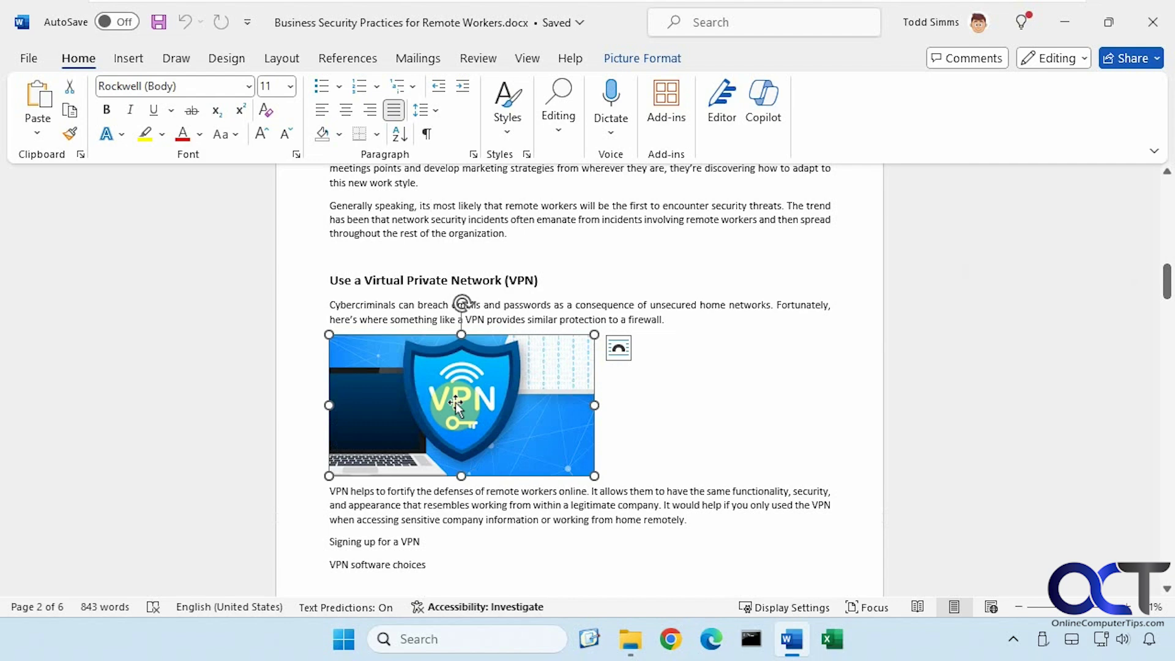
{"action": "left_click", "coordinate": [78, 57]}
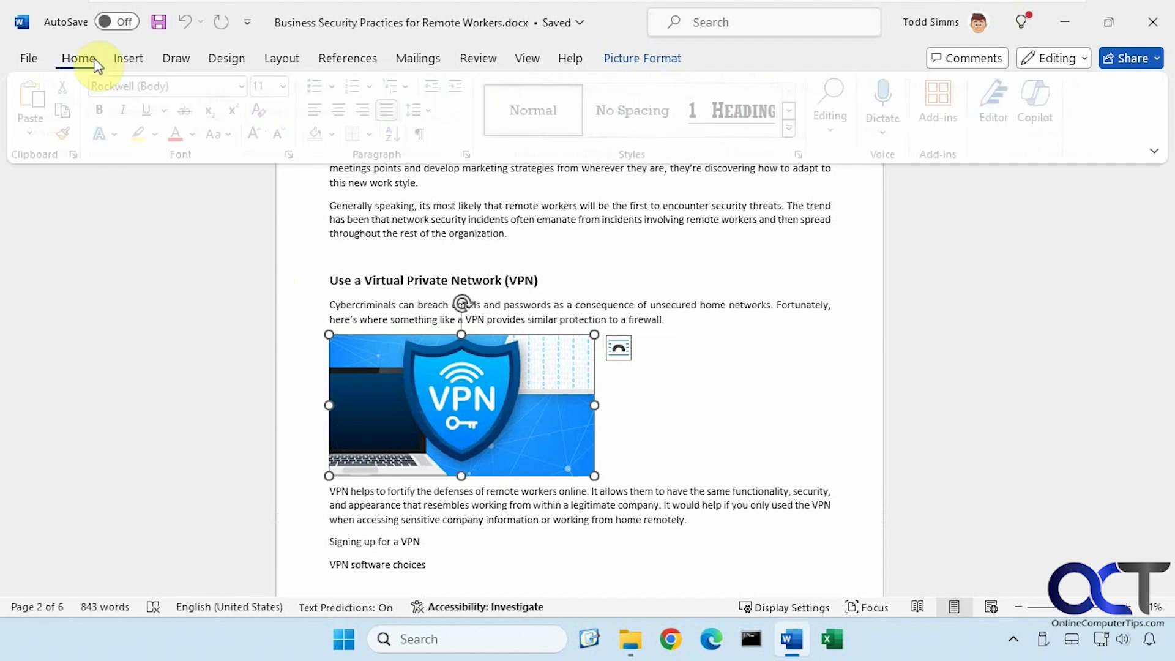
{"action": "left_click", "coordinate": [348, 58]}
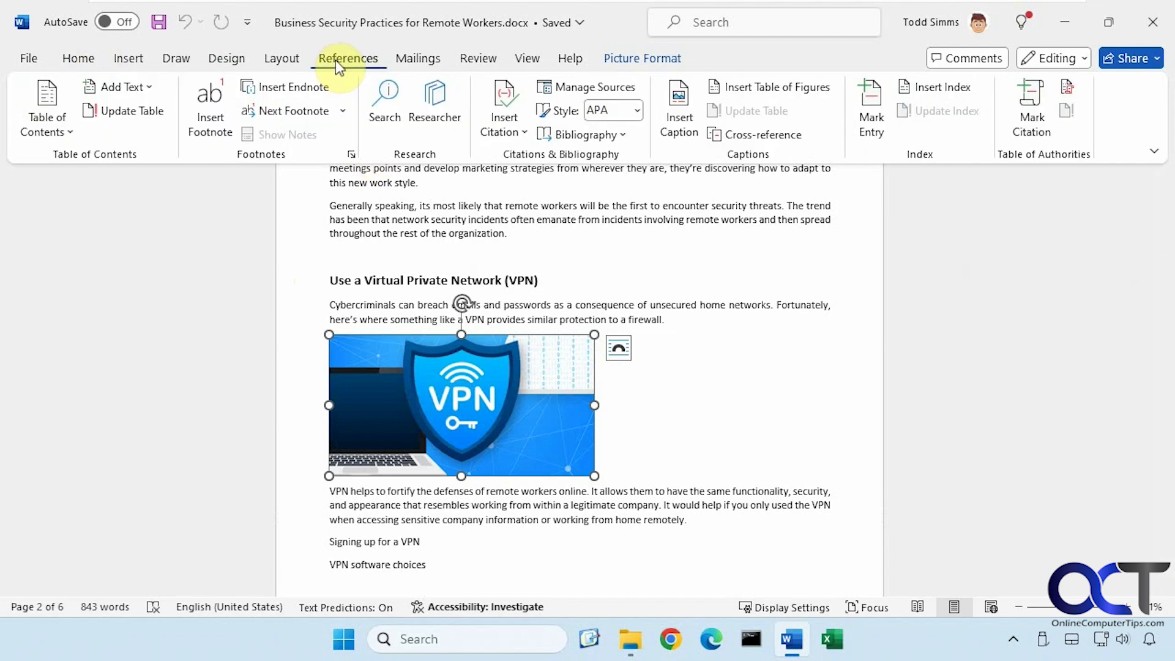
{"action": "left_click", "coordinate": [684, 115]}
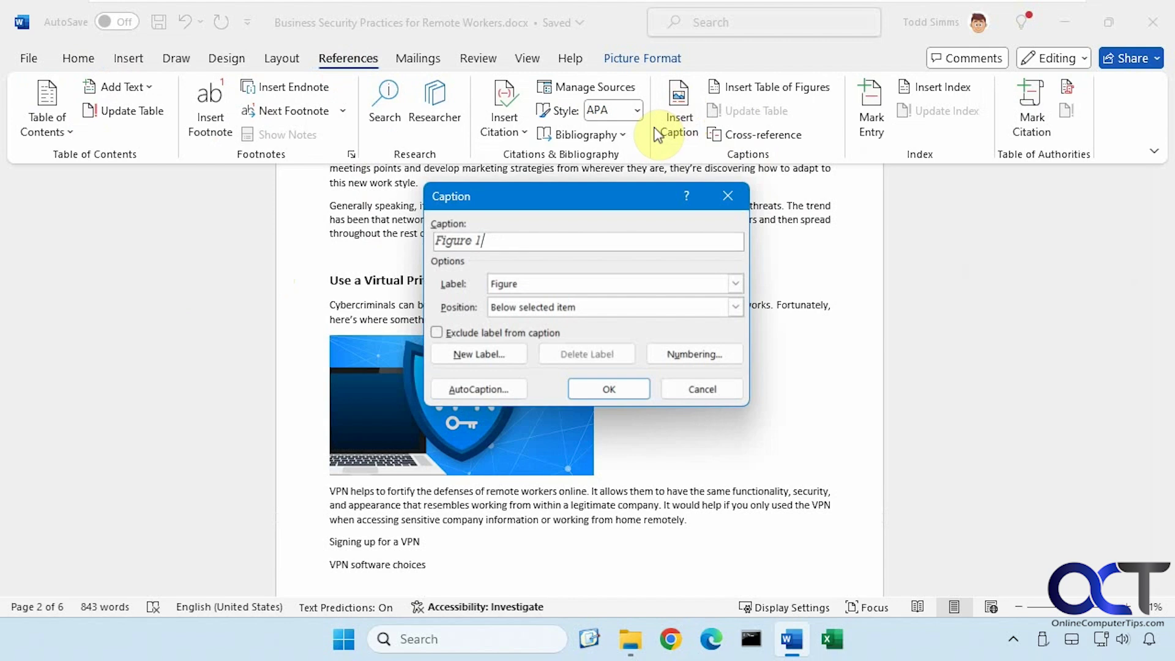
{"action": "left_click", "coordinate": [735, 283]}
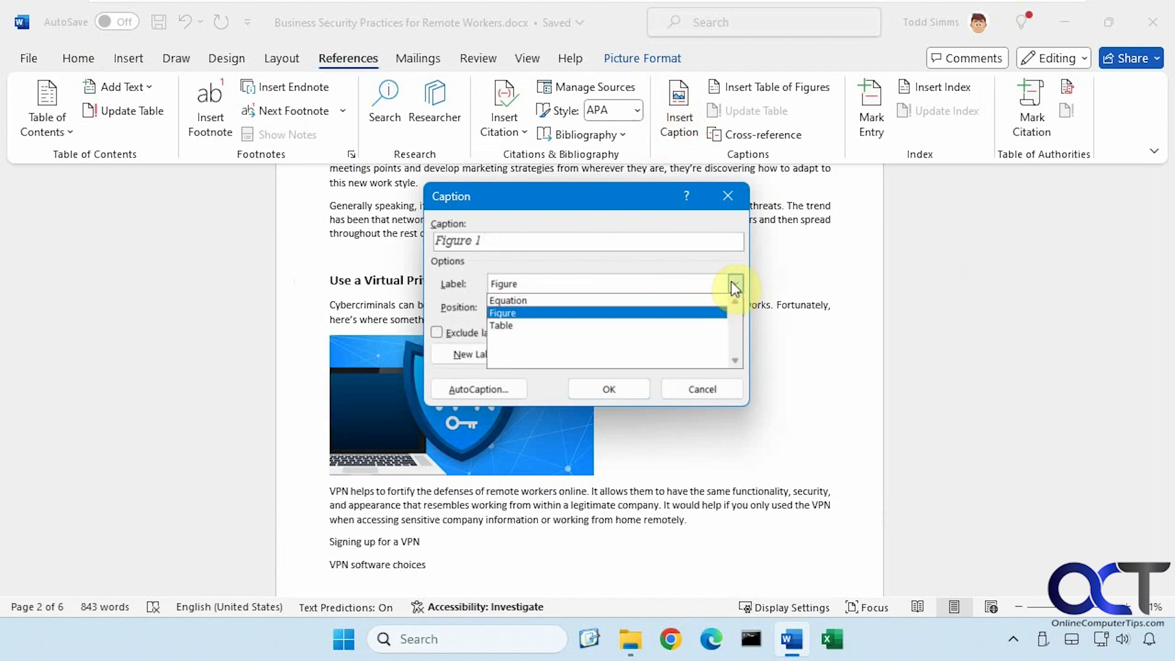
{"action": "left_click", "coordinate": [734, 286]}
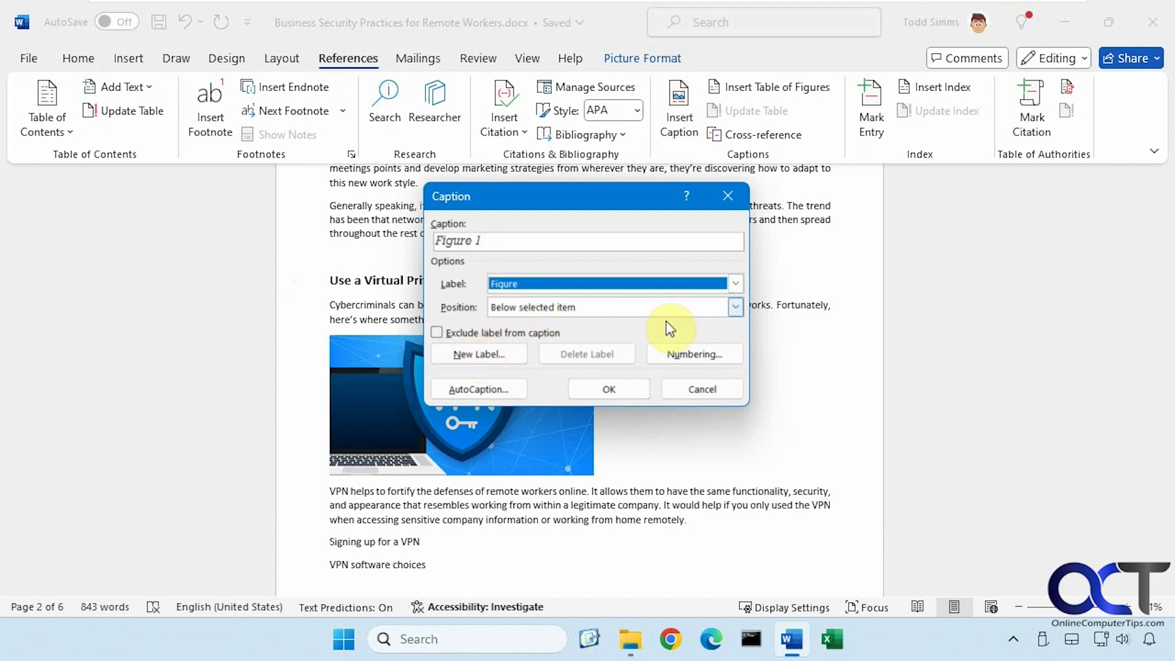
{"action": "left_click", "coordinate": [735, 304]}
{"action": "left_click", "coordinate": [736, 304]}
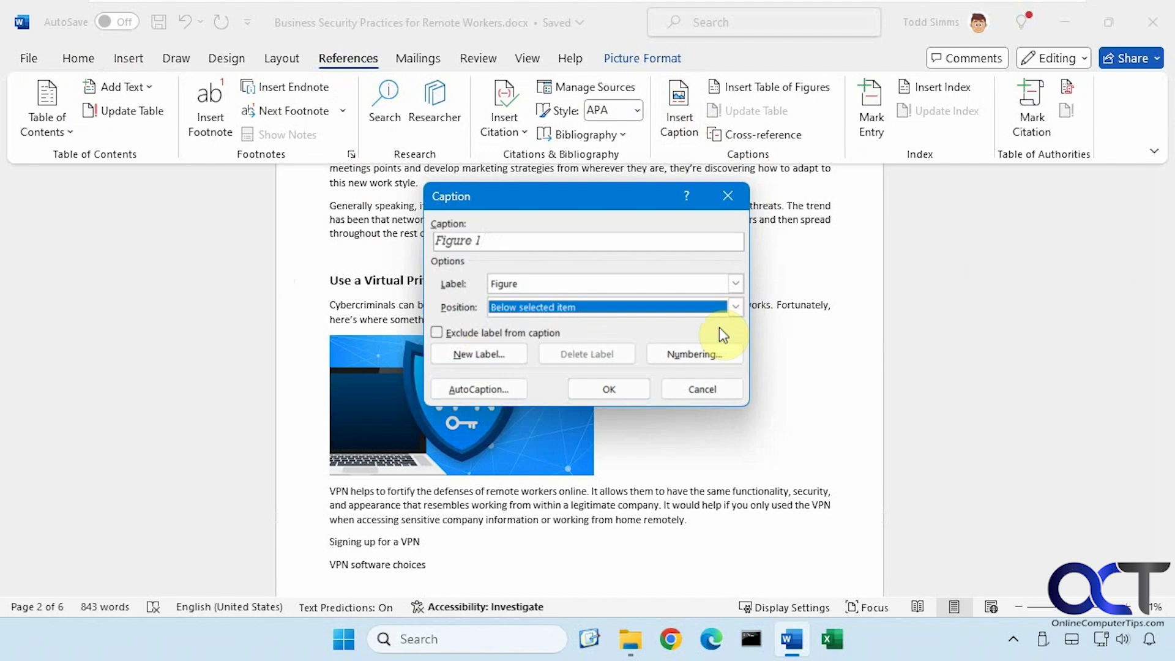
Keep the 1, 2, 3 numbering and insert the Figure 1 caption.
{"action": "left_click", "coordinate": [694, 354]}
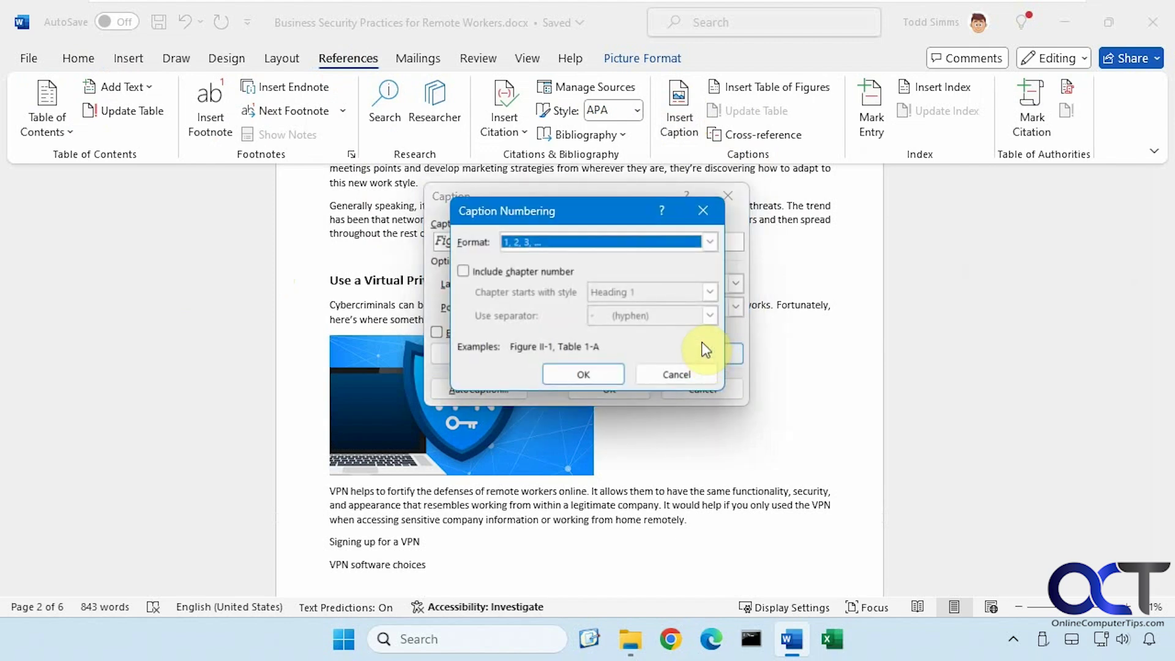
{"action": "left_click", "coordinate": [710, 243]}
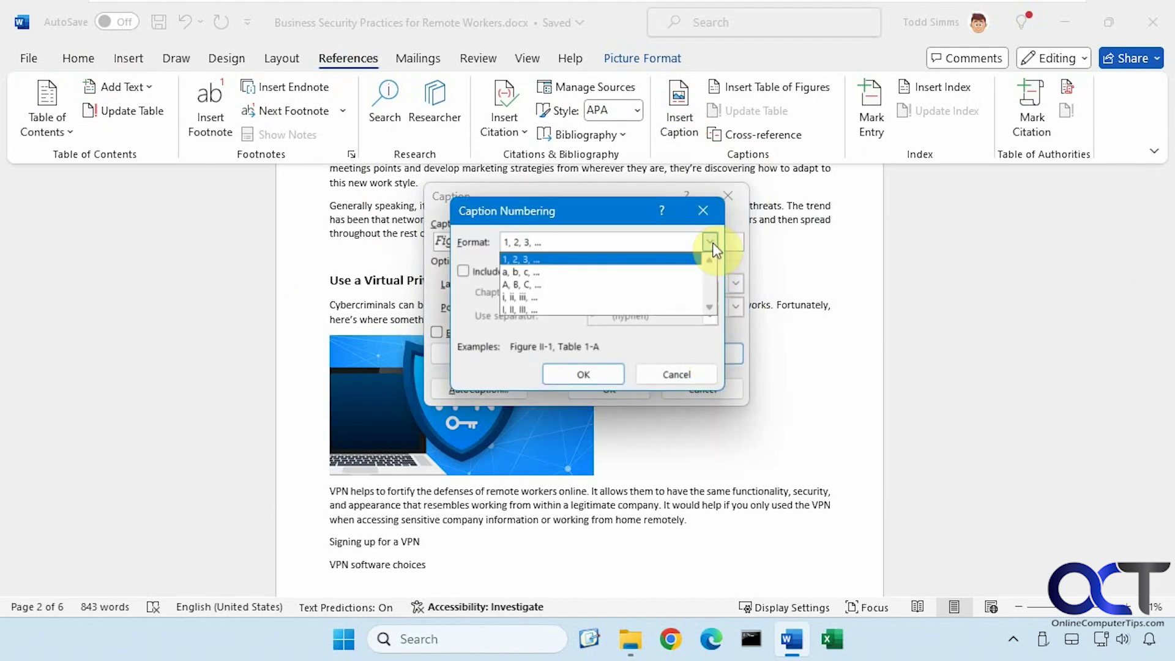
{"action": "left_click", "coordinate": [713, 246]}
{"action": "left_click", "coordinate": [677, 373]}
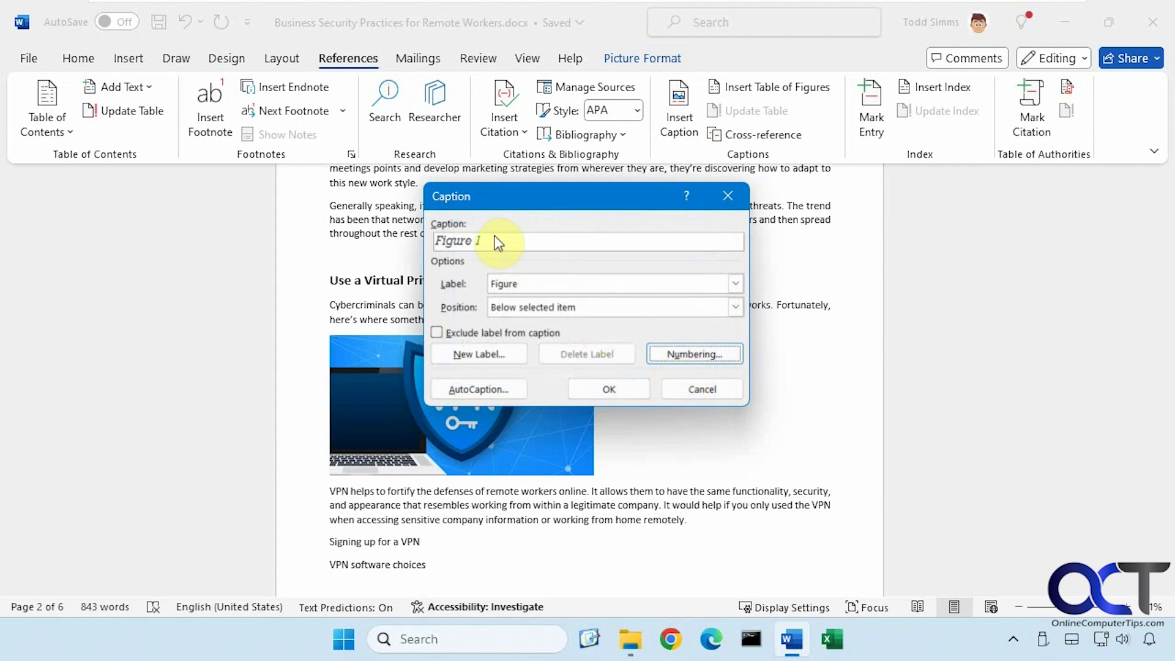
{"action": "left_click", "coordinate": [609, 389]}
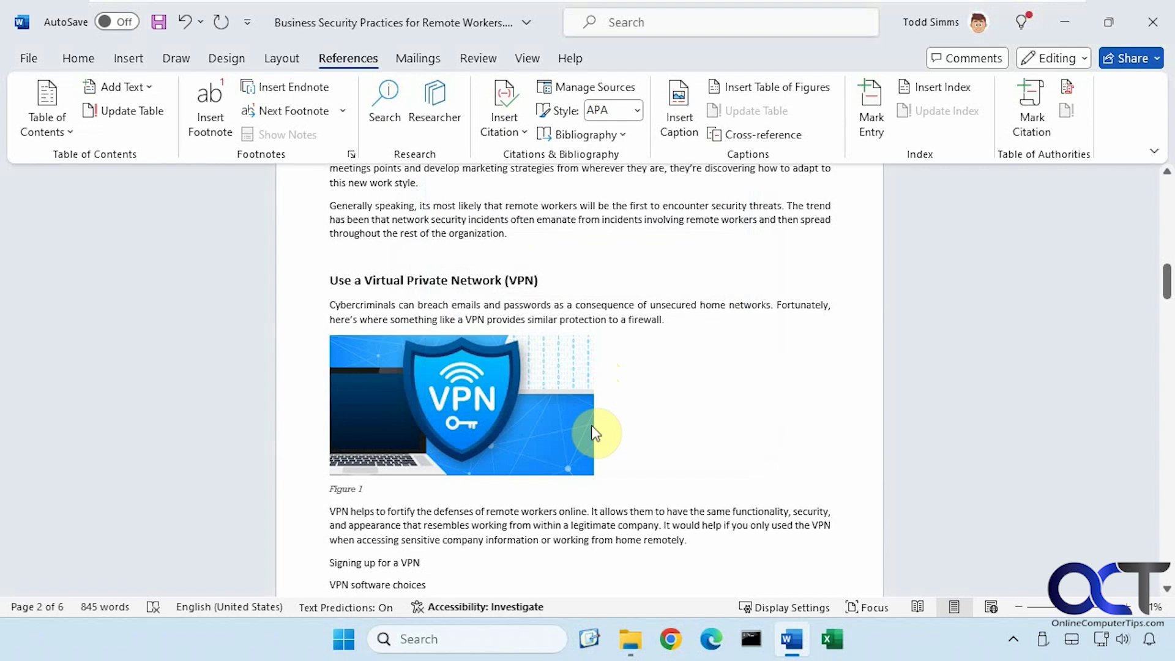
Undo that caption and reinsert it as 'Figure 1 - VPN'.
{"action": "key", "text": "ctrl+z"}
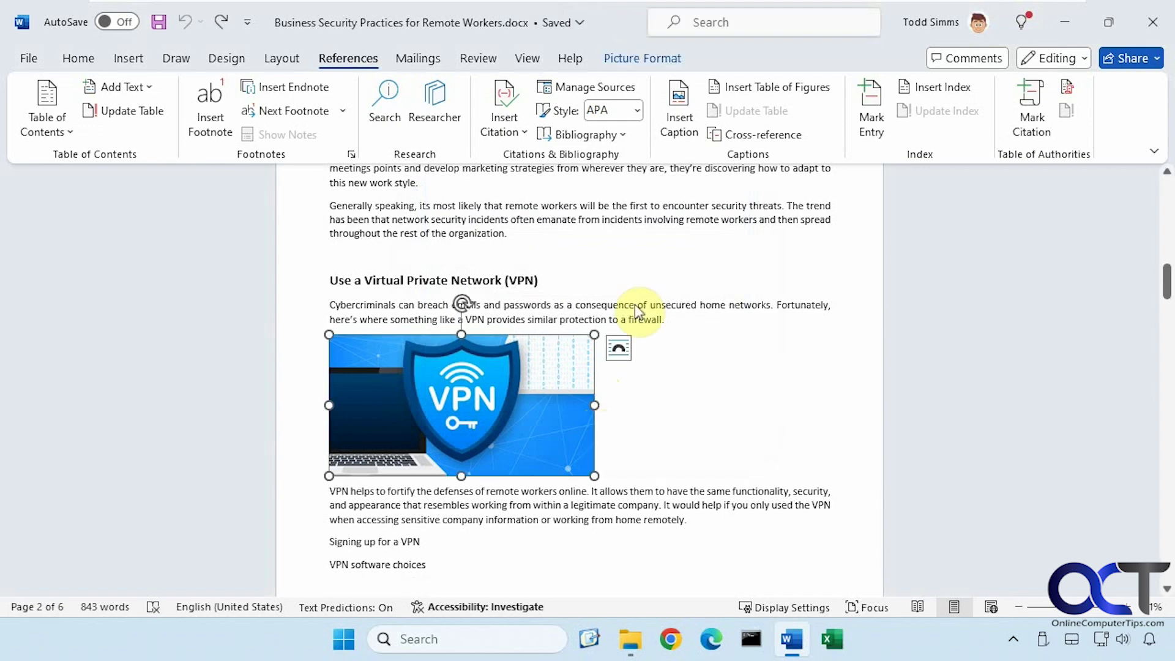
{"action": "left_click", "coordinate": [680, 109]}
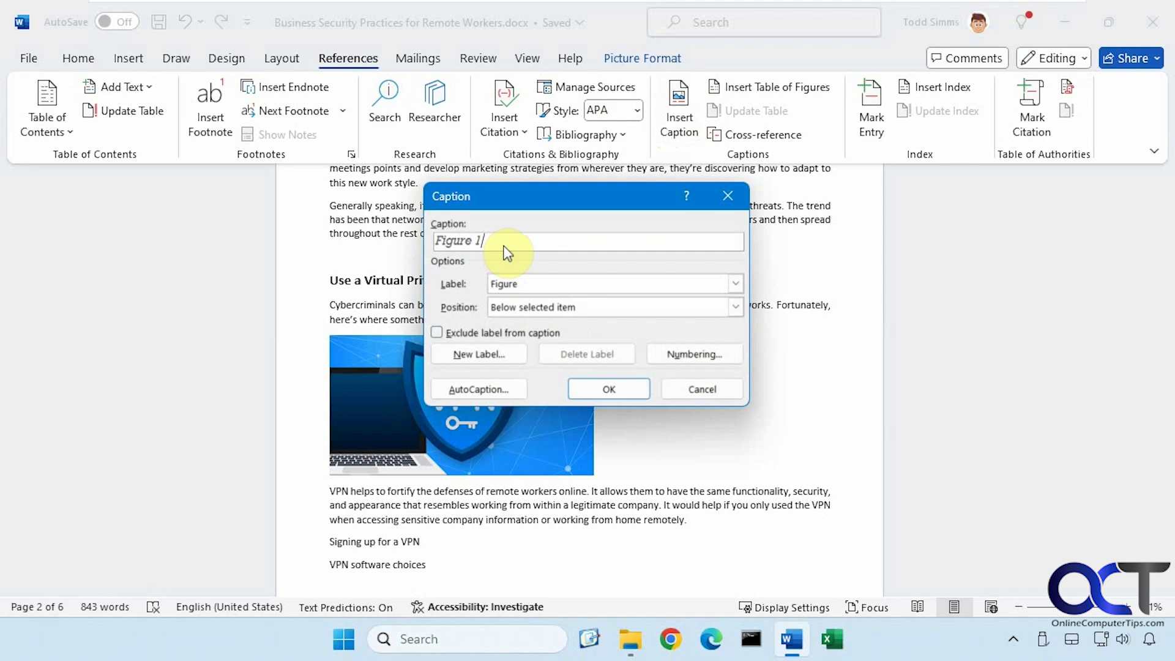
{"action": "left_click", "coordinate": [473, 332]}
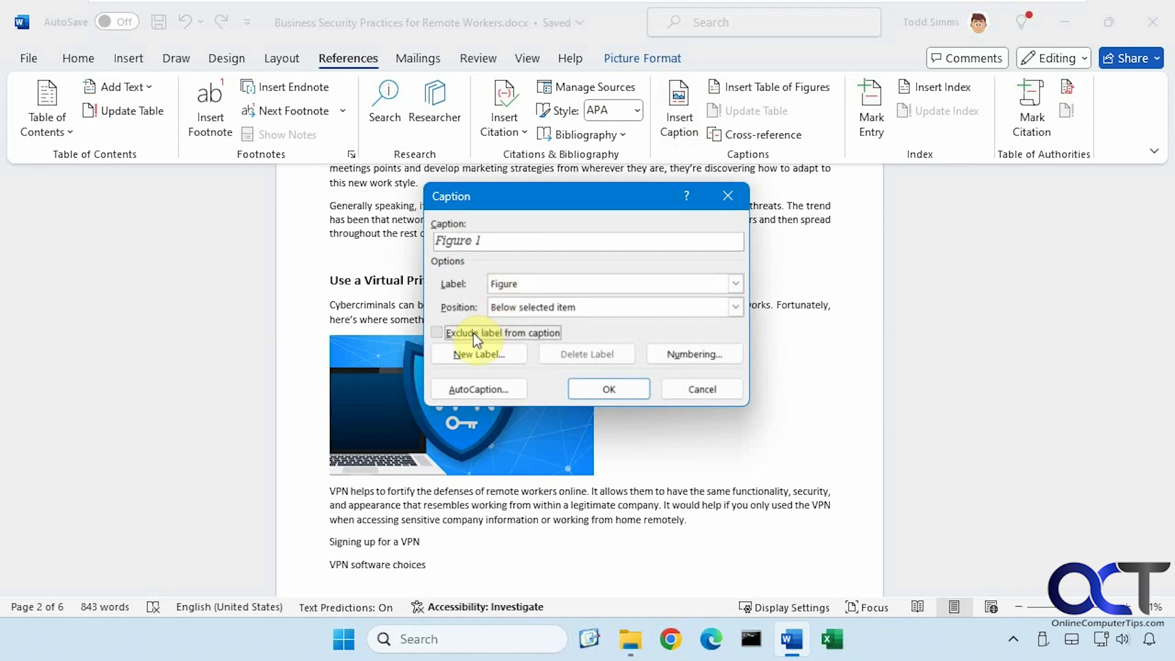
{"action": "left_click", "coordinate": [459, 240]}
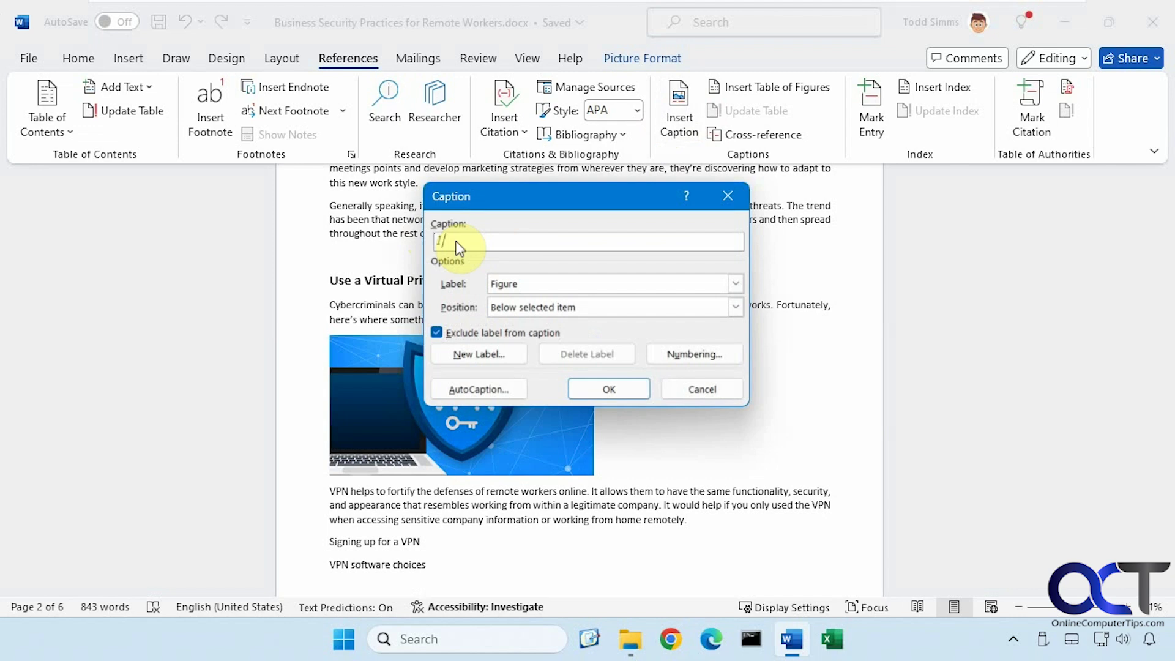
{"action": "left_click", "coordinate": [437, 332]}
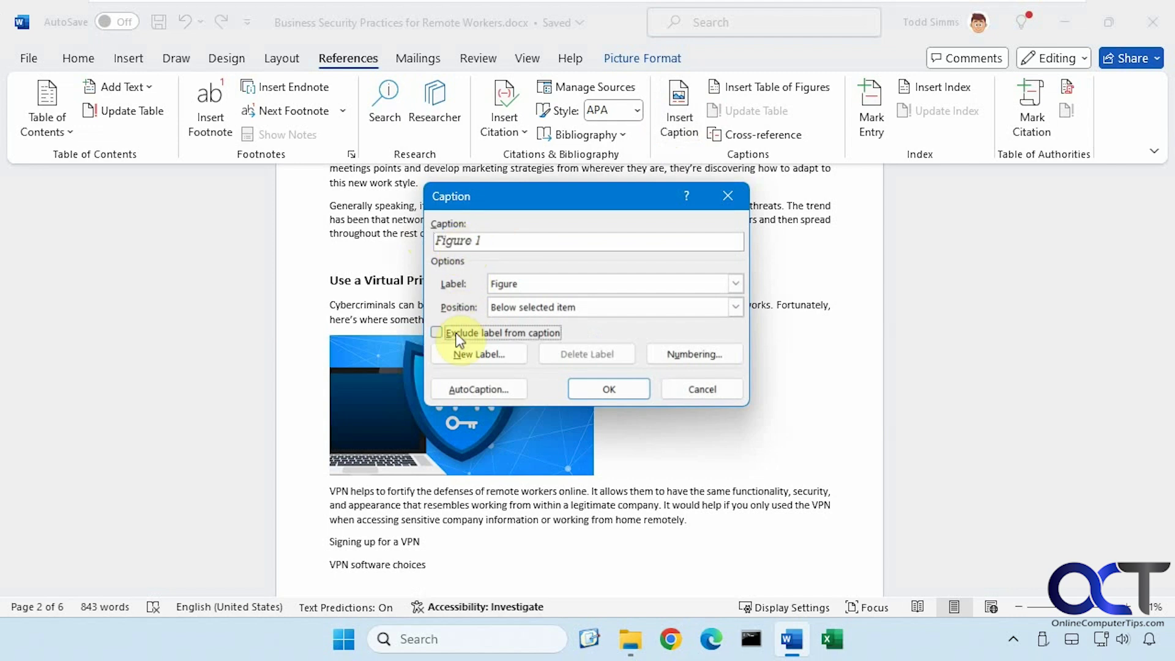
{"action": "left_click", "coordinate": [503, 240]}
{"action": "type", "text": "- "}
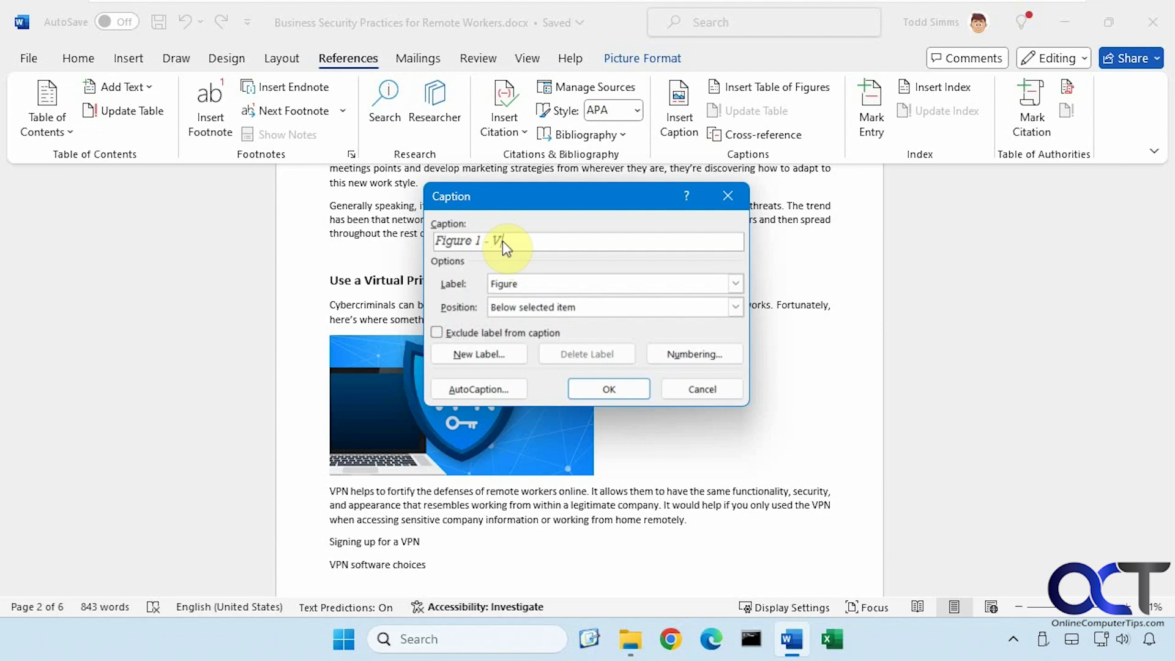
{"action": "type", "text": "VPN"}
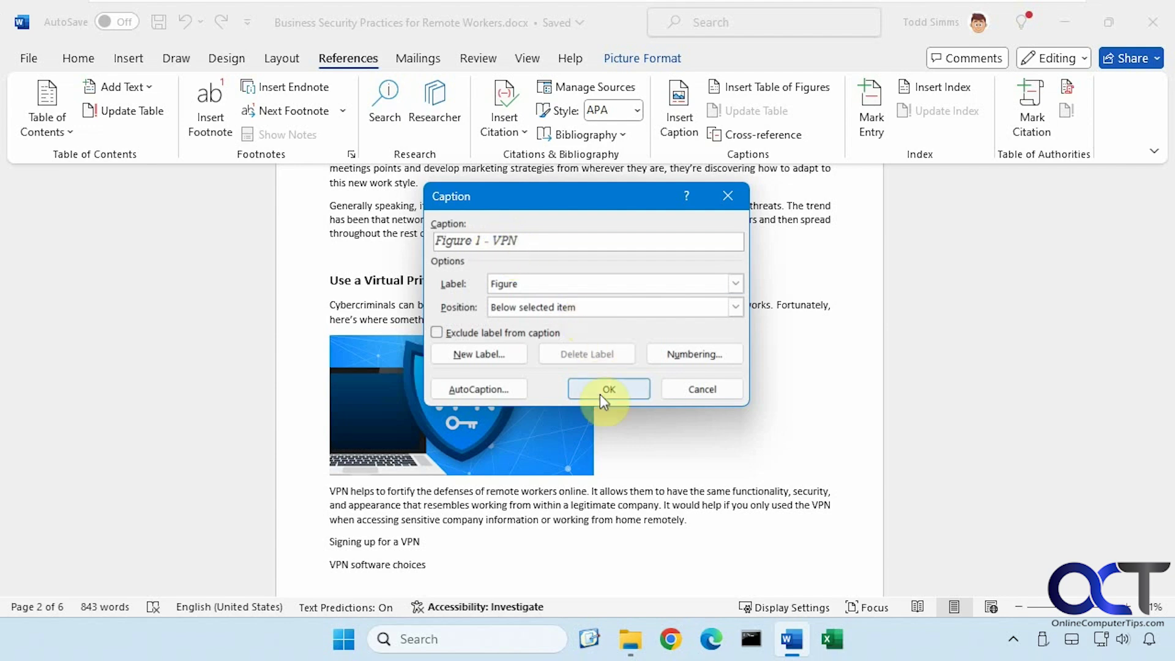
{"action": "left_click", "coordinate": [609, 389]}
{"action": "scroll", "coordinate": [636, 452], "scroll_direction": "down", "scroll_amount": 5}
{"action": "scroll", "coordinate": [636, 455], "scroll_direction": "down", "scroll_amount": 5}
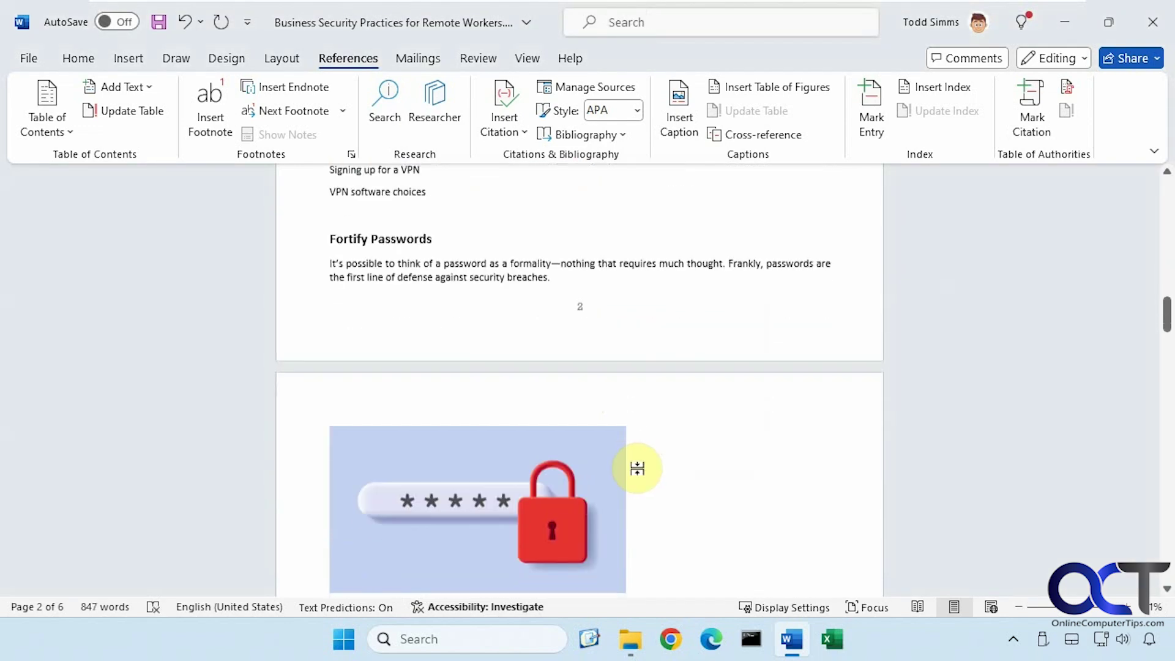
{"action": "scroll", "coordinate": [636, 454], "scroll_direction": "down", "scroll_amount": 3}
Caption the password and Wi-Fi images 'Figure 2 - Passwords' and 'Figure 3 - Wi-Fi'.
{"action": "left_click", "coordinate": [442, 370]}
{"action": "left_click", "coordinate": [680, 111]}
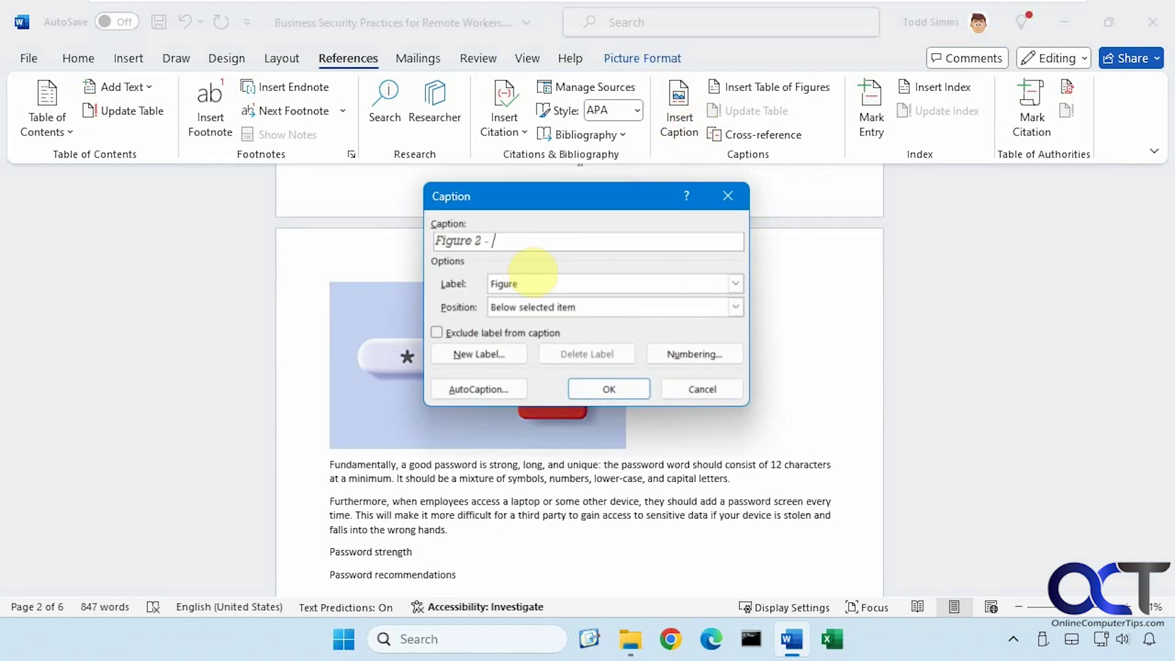
{"action": "type", "text": "- Passwords"}
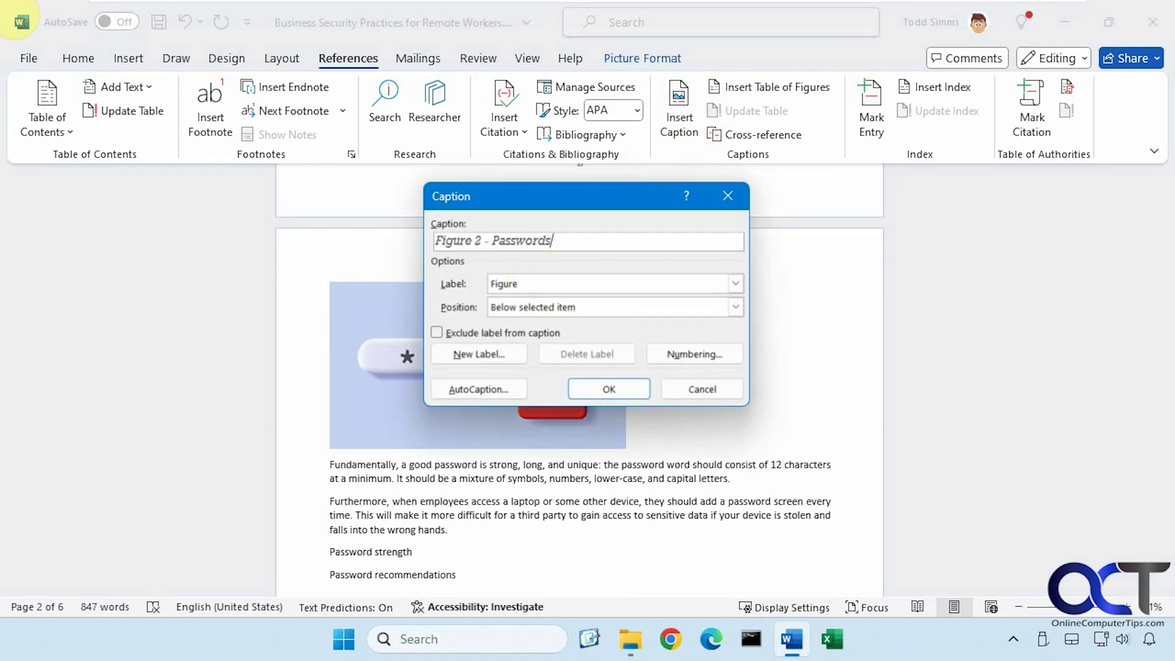
{"action": "left_click", "coordinate": [608, 389]}
{"action": "scroll", "coordinate": [609, 464], "scroll_direction": "down", "scroll_amount": 4}
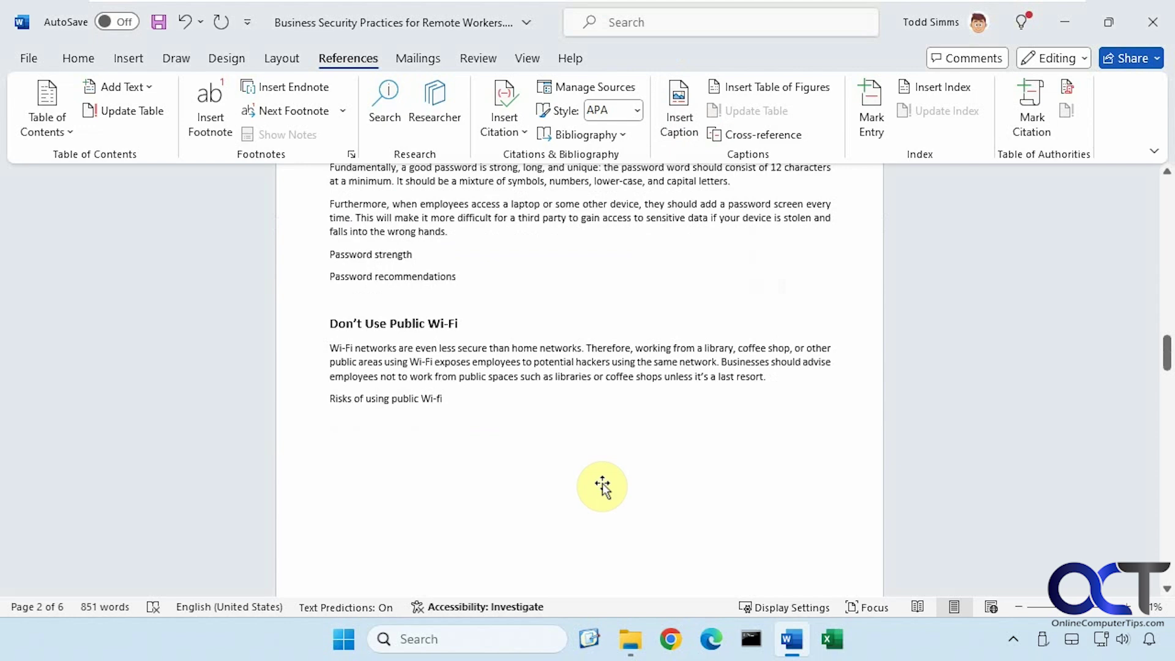
{"action": "scroll", "coordinate": [600, 482], "scroll_direction": "down", "scroll_amount": 4}
{"action": "scroll", "coordinate": [600, 487], "scroll_direction": "down", "scroll_amount": 3}
{"action": "left_click", "coordinate": [478, 350]}
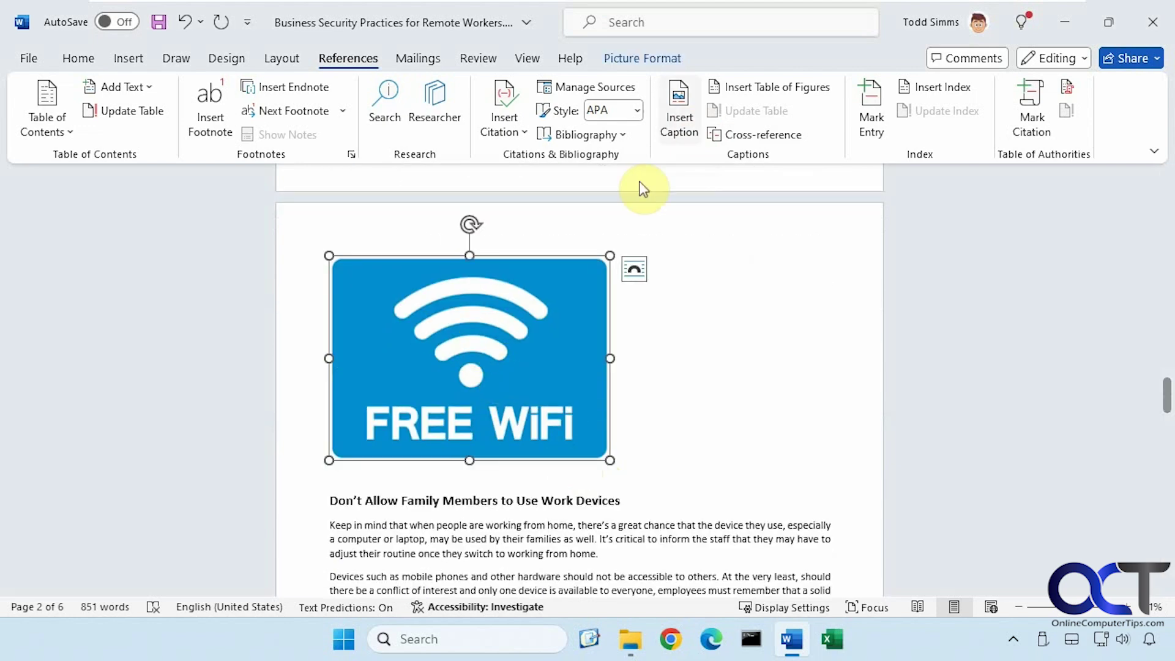
{"action": "left_click", "coordinate": [680, 109]}
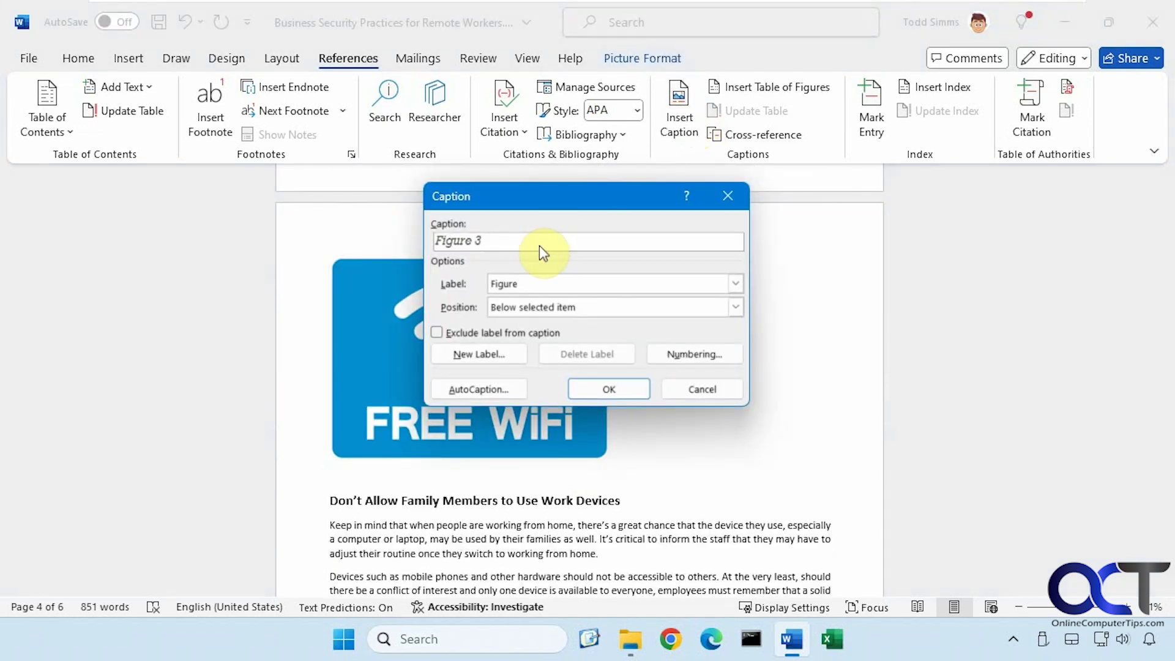
{"action": "type", "text": "- Wi-Fi"}
{"action": "left_click", "coordinate": [609, 390]}
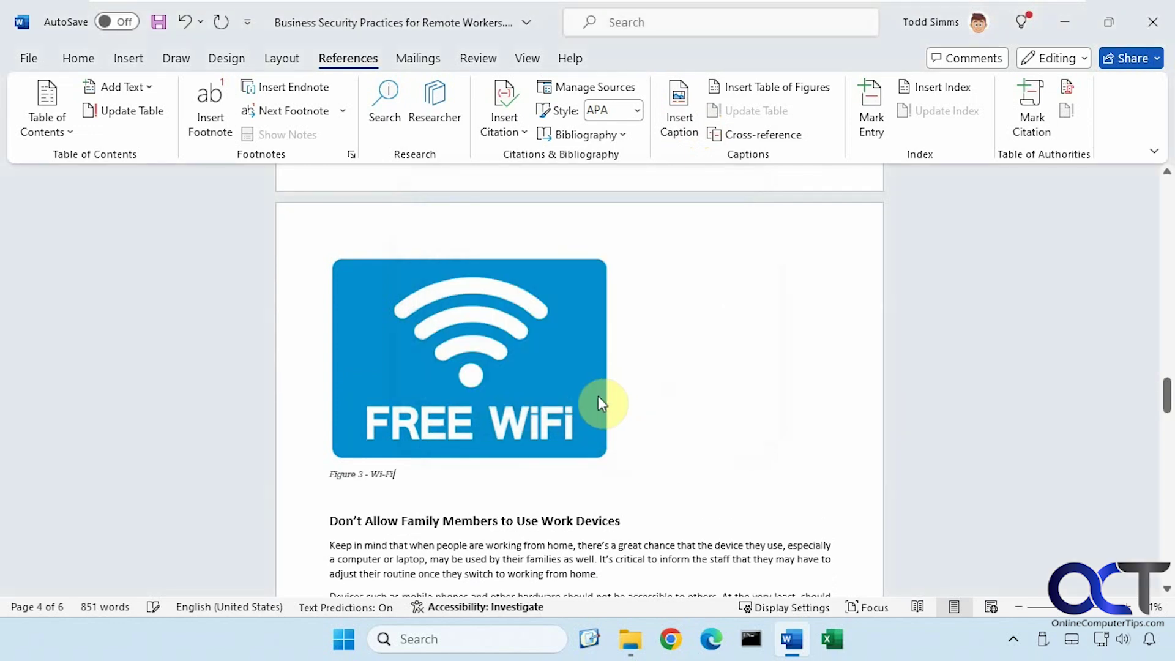
{"action": "scroll", "coordinate": [598, 395], "scroll_direction": "down", "scroll_amount": 4}
{"action": "scroll", "coordinate": [593, 430], "scroll_direction": "down", "scroll_amount": 5}
{"action": "scroll", "coordinate": [594, 431], "scroll_direction": "down", "scroll_amount": 5}
{"action": "scroll", "coordinate": [595, 431], "scroll_direction": "down", "scroll_amount": 3}
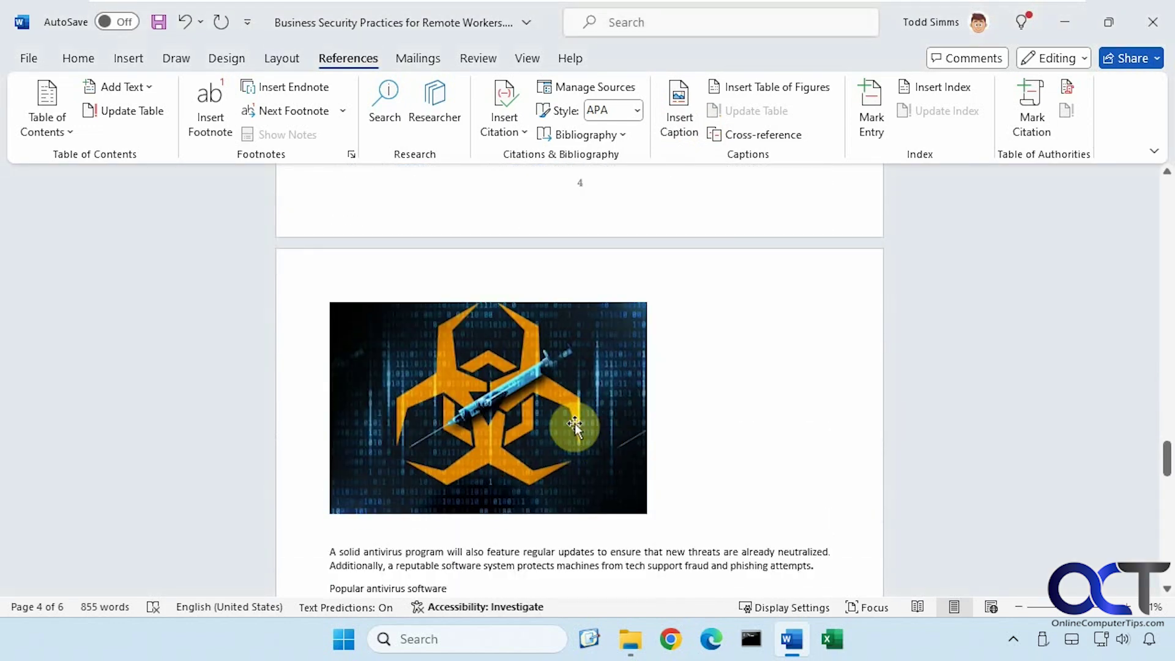
Caption the antivirus and phishing images 'Figure 4 - Virus' and 'Figure 5 - Phishing'.
{"action": "left_click", "coordinate": [569, 395]}
{"action": "left_click", "coordinate": [679, 108]}
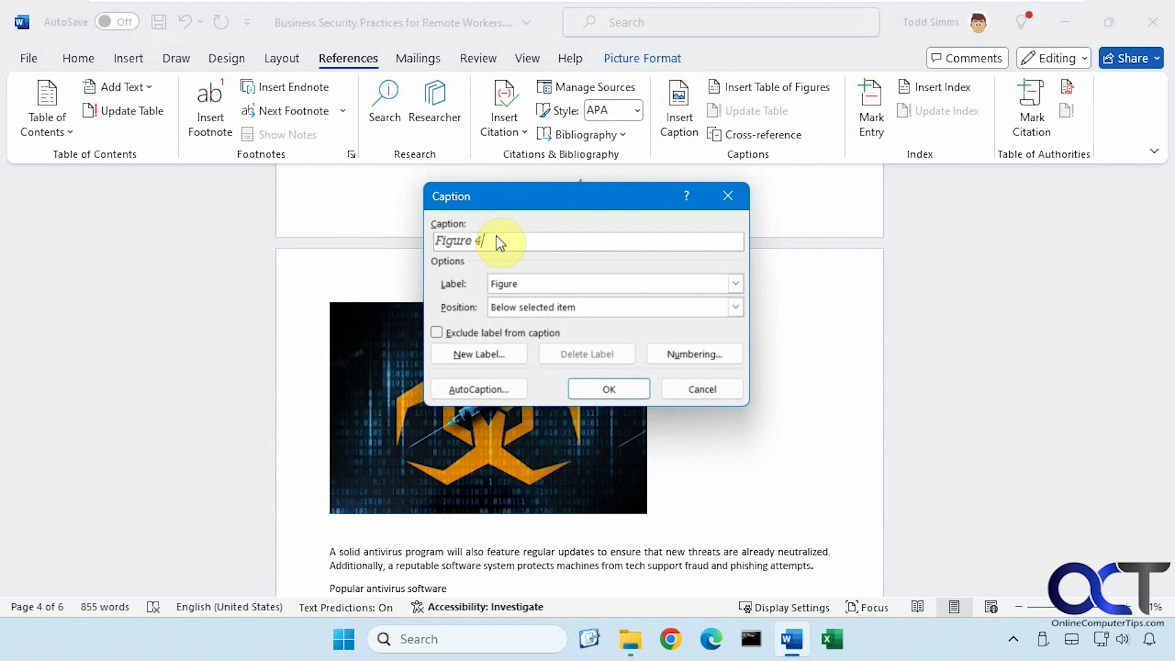
{"action": "type", "text": "- Virus"}
{"action": "left_click", "coordinate": [606, 388]}
{"action": "scroll", "coordinate": [508, 408], "scroll_direction": "down", "scroll_amount": 2}
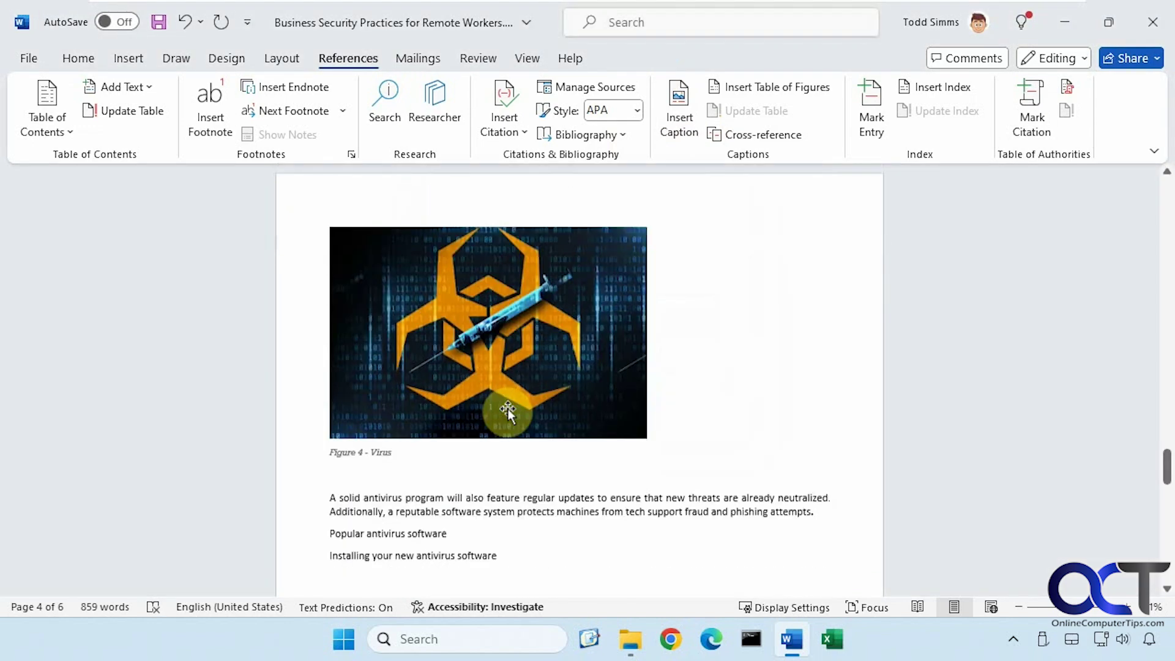
{"action": "scroll", "coordinate": [507, 409], "scroll_direction": "down", "scroll_amount": 5}
{"action": "scroll", "coordinate": [514, 395], "scroll_direction": "down", "scroll_amount": 3}
{"action": "left_click", "coordinate": [460, 376]}
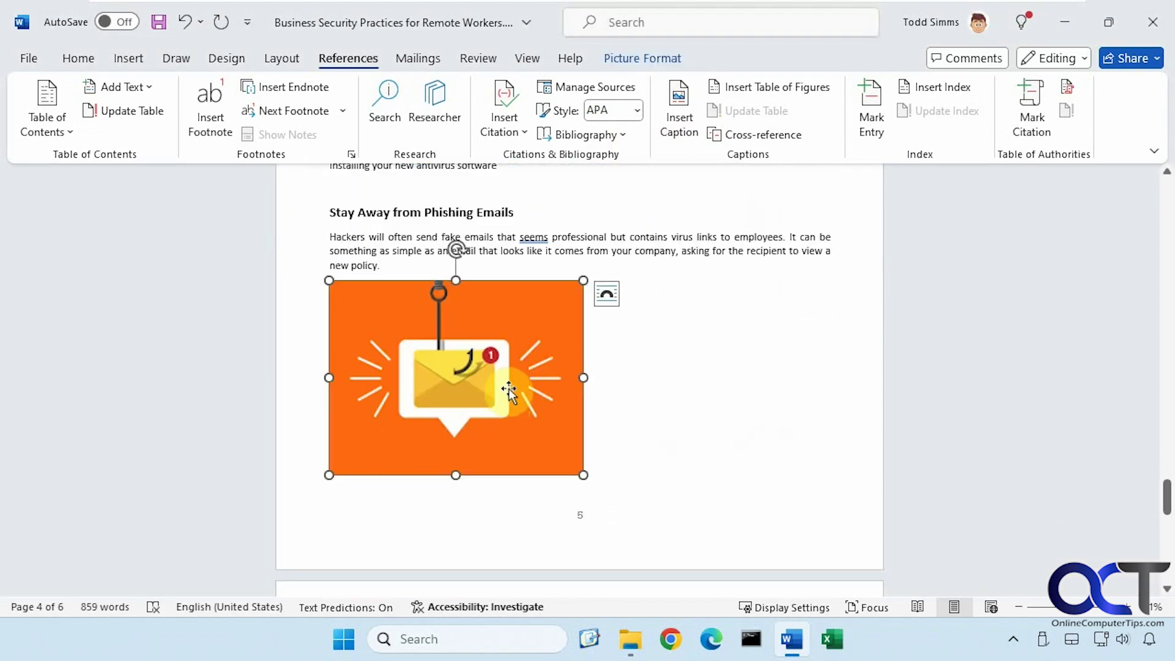
{"action": "left_click", "coordinate": [679, 118]}
{"action": "type", "text": "- "}
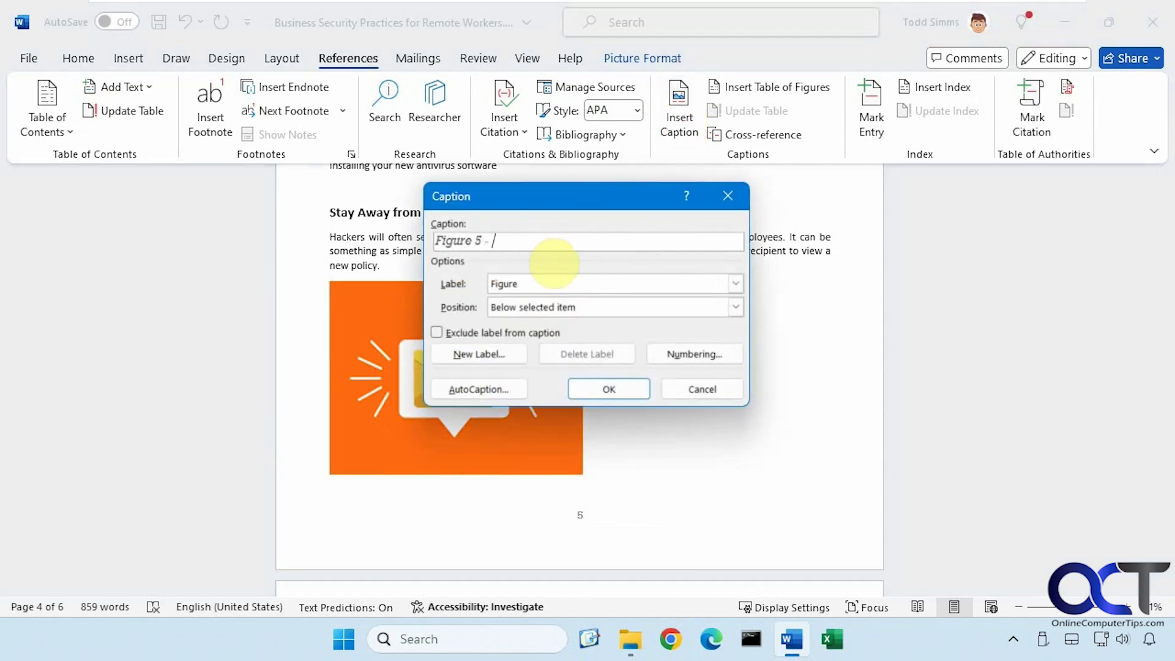
{"action": "type", "text": "Phishing"}
{"action": "left_click", "coordinate": [609, 389]}
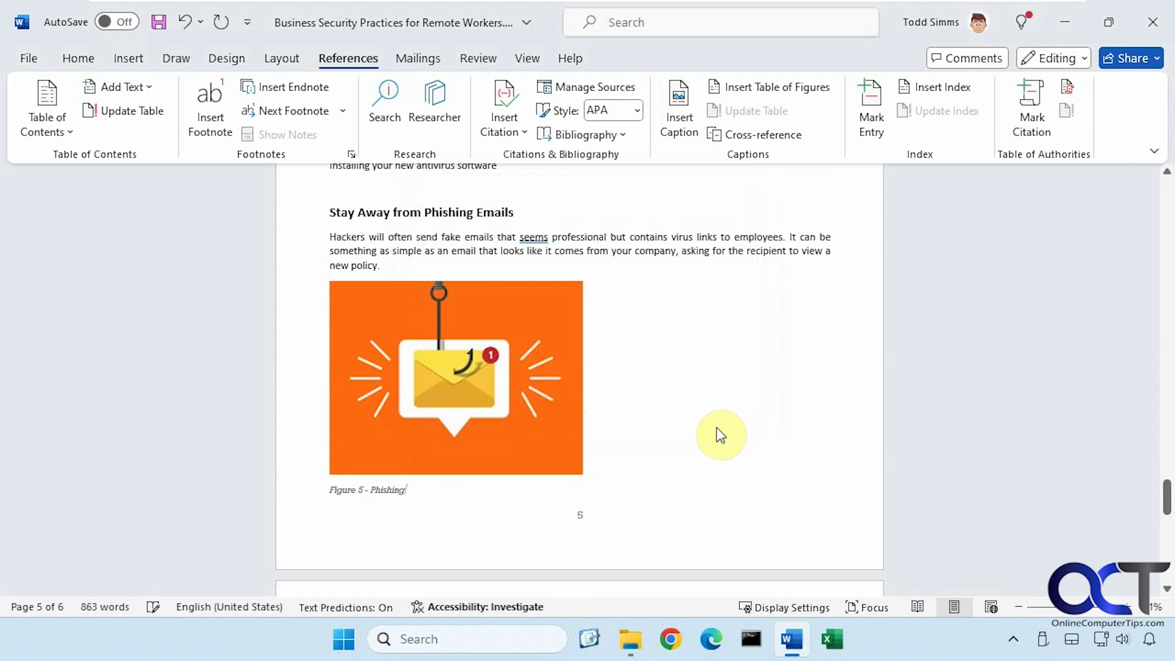
{"action": "scroll", "coordinate": [809, 479], "scroll_direction": "up", "scroll_amount": 3}
{"action": "scroll", "coordinate": [808, 480], "scroll_direction": "up", "scroll_amount": 4}
{"action": "scroll", "coordinate": [808, 481], "scroll_direction": "up", "scroll_amount": 4}
{"action": "scroll", "coordinate": [809, 480], "scroll_direction": "up", "scroll_amount": 4}
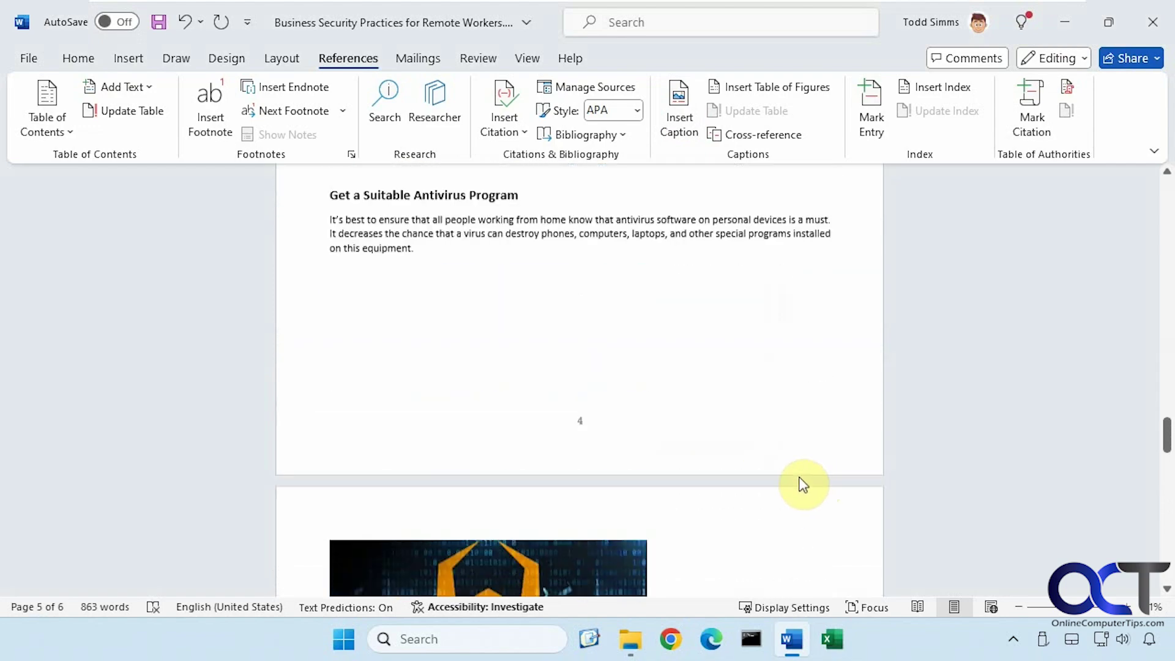
{"action": "scroll", "coordinate": [808, 481], "scroll_direction": "up", "scroll_amount": 3}
{"action": "scroll", "coordinate": [801, 484], "scroll_direction": "up", "scroll_amount": 4}
{"action": "scroll", "coordinate": [778, 469], "scroll_direction": "up", "scroll_amount": 4}
{"action": "scroll", "coordinate": [790, 467], "scroll_direction": "up", "scroll_amount": 4}
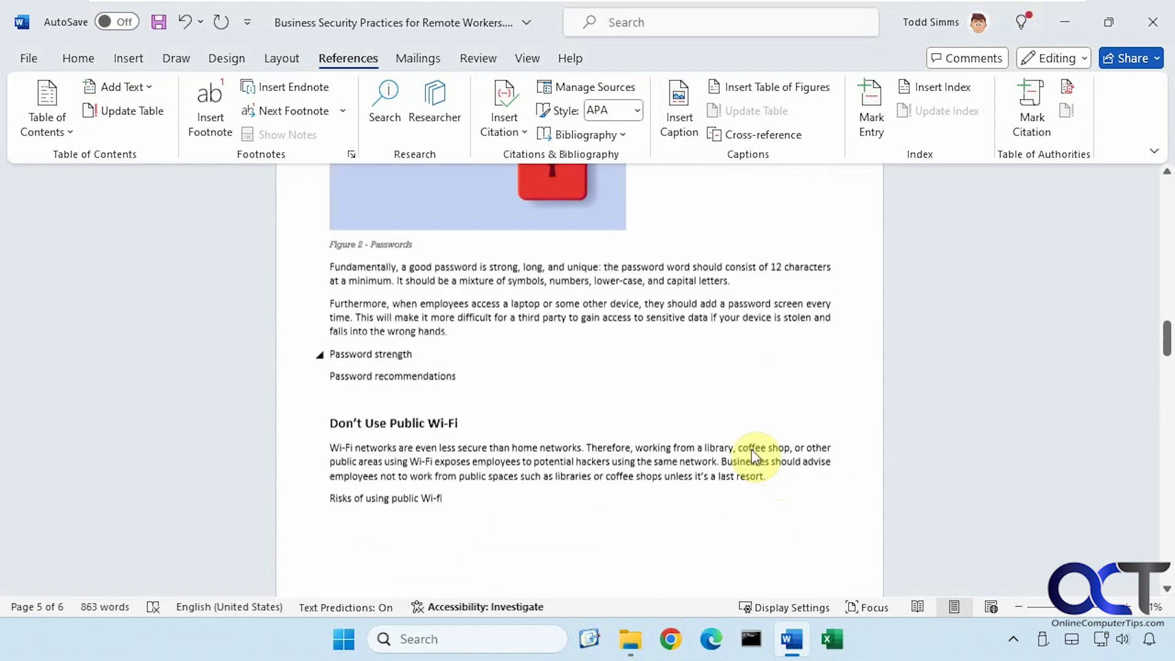
{"action": "scroll", "coordinate": [745, 458], "scroll_direction": "up", "scroll_amount": 4}
{"action": "scroll", "coordinate": [746, 458], "scroll_direction": "up", "scroll_amount": 4}
{"action": "scroll", "coordinate": [753, 451], "scroll_direction": "up", "scroll_amount": 4}
{"action": "scroll", "coordinate": [753, 452], "scroll_direction": "up", "scroll_amount": 4}
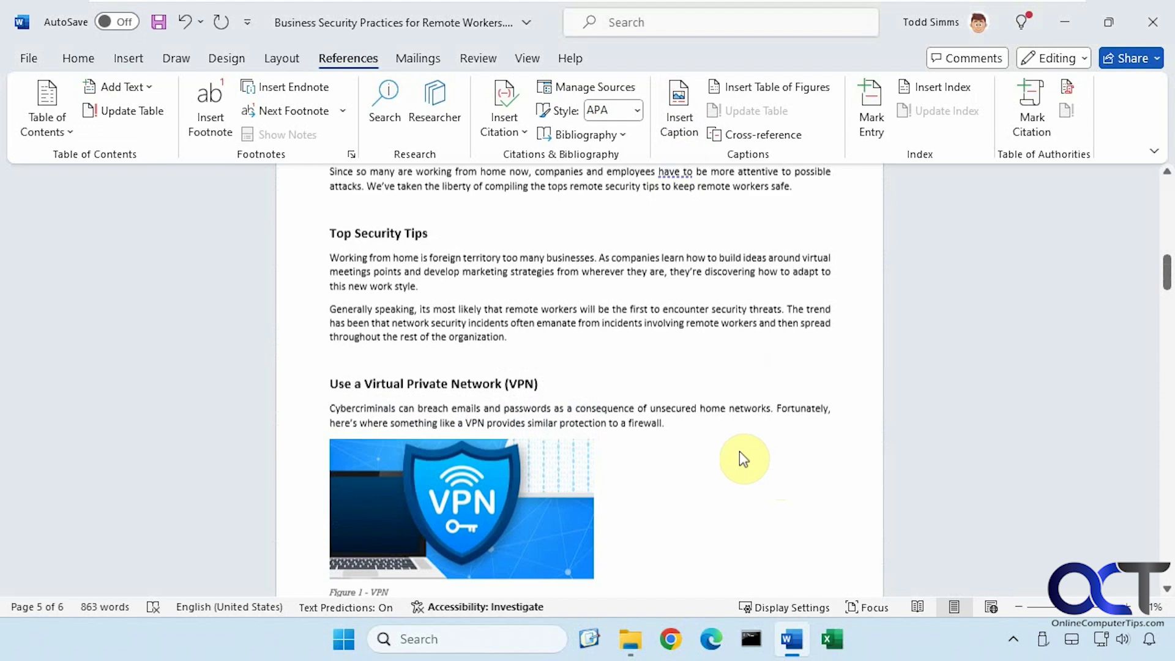
{"action": "scroll", "coordinate": [739, 451], "scroll_direction": "up", "scroll_amount": 4}
{"action": "scroll", "coordinate": [750, 452], "scroll_direction": "up", "scroll_amount": 3}
{"action": "scroll", "coordinate": [753, 452], "scroll_direction": "up", "scroll_amount": 4}
{"action": "scroll", "coordinate": [754, 452], "scroll_direction": "up", "scroll_amount": 2}
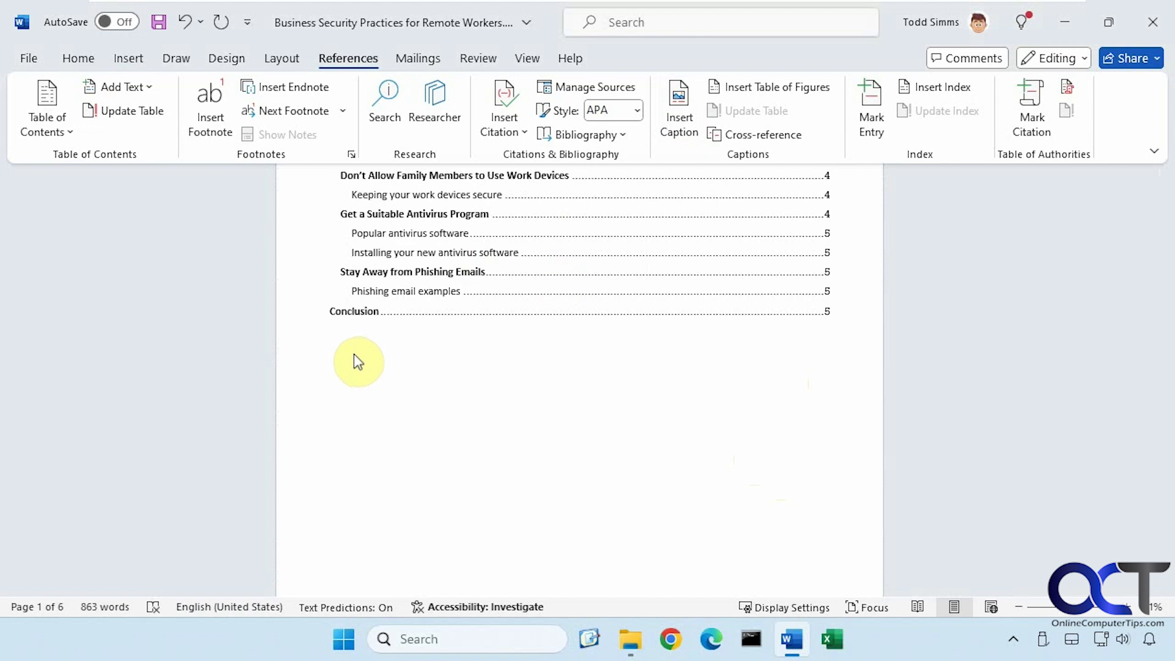
{"action": "type", "text": "Image Lo"}
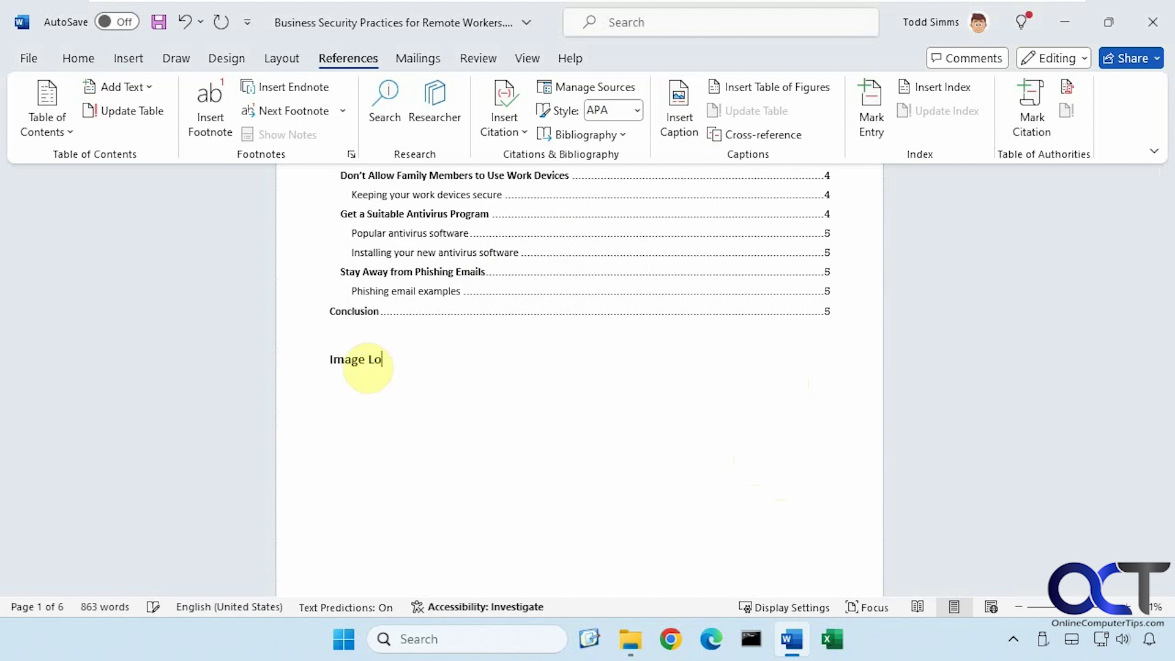
{"action": "type", "text": "cations"}
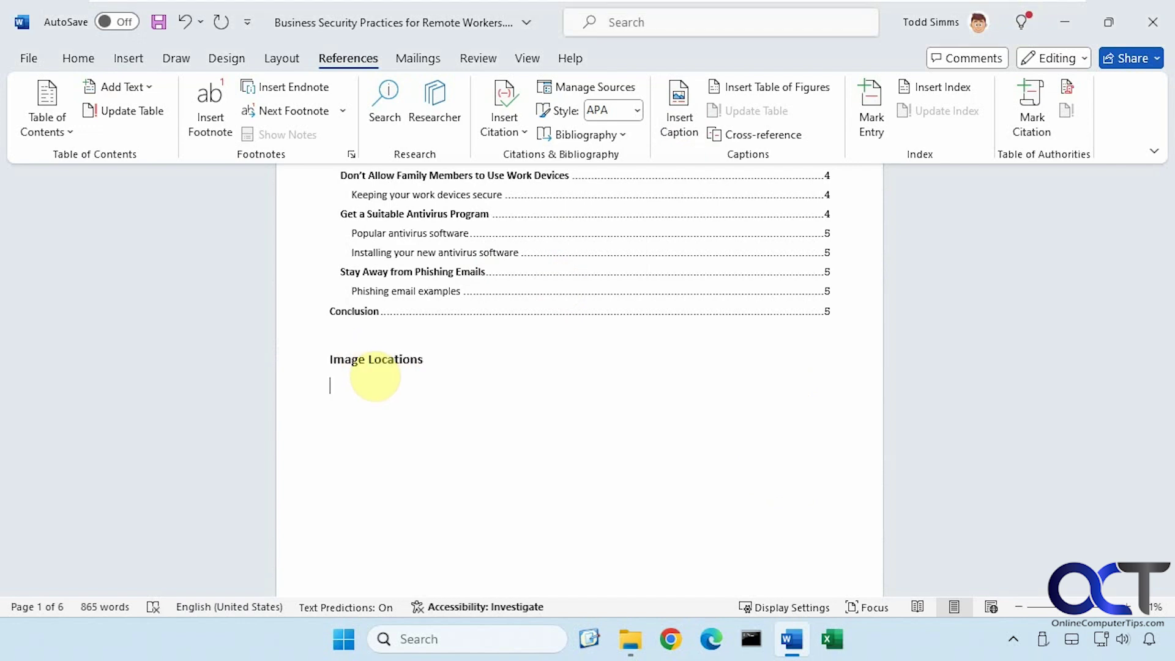
In Table of Figures, try no leader and dashes, then settle on dotted leaders.
{"action": "left_click", "coordinate": [773, 96]}
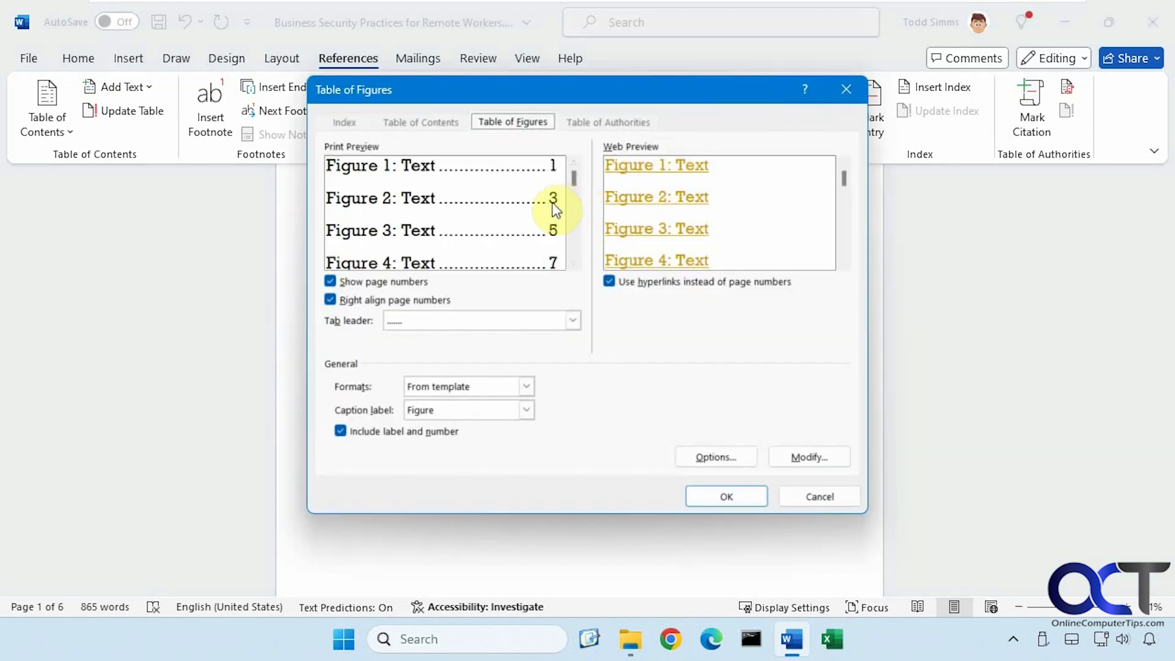
{"action": "left_click", "coordinate": [574, 321]}
{"action": "left_click", "coordinate": [551, 337]}
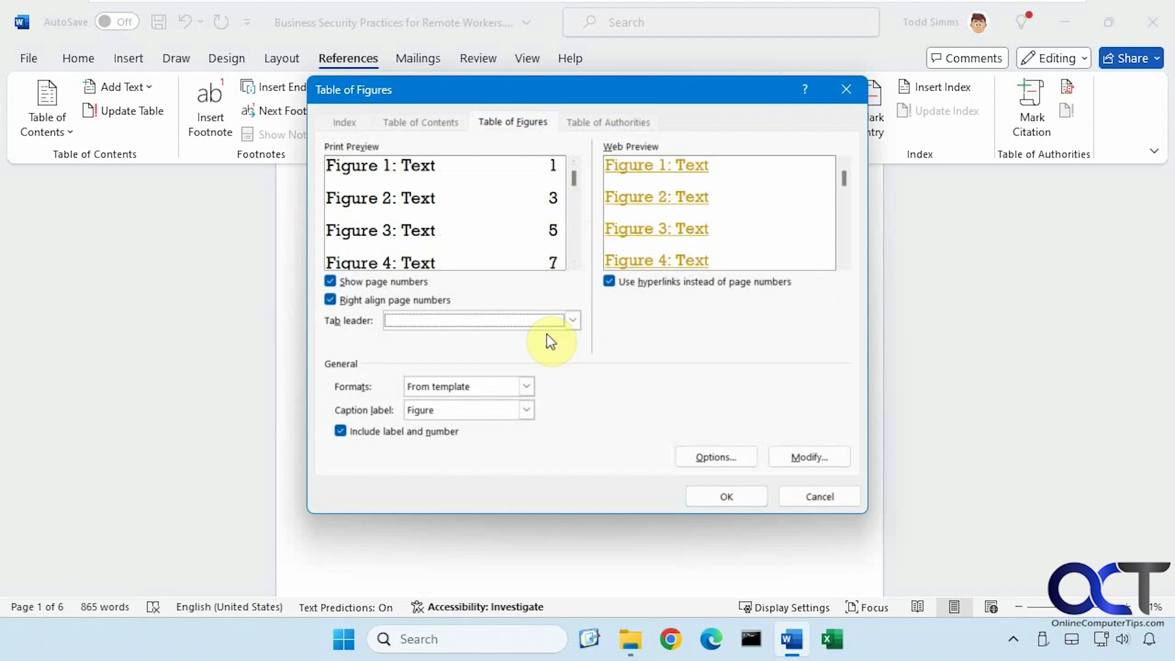
{"action": "left_click", "coordinate": [570, 320]}
{"action": "left_click", "coordinate": [507, 363]}
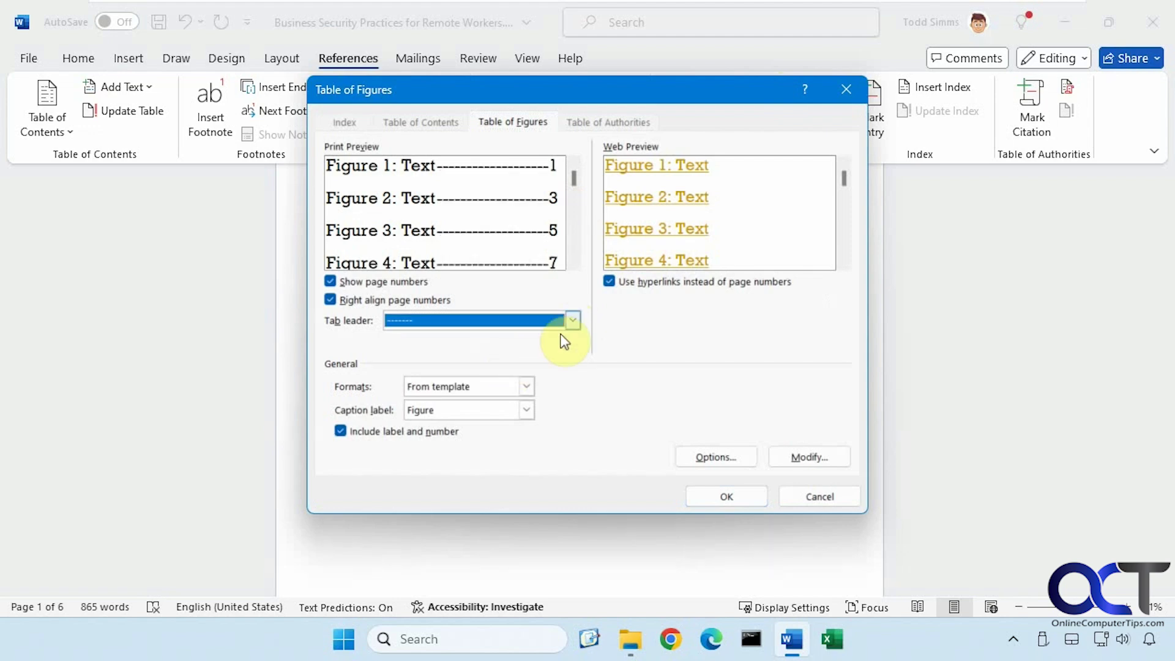
{"action": "left_click", "coordinate": [569, 321]}
{"action": "left_click", "coordinate": [534, 348]}
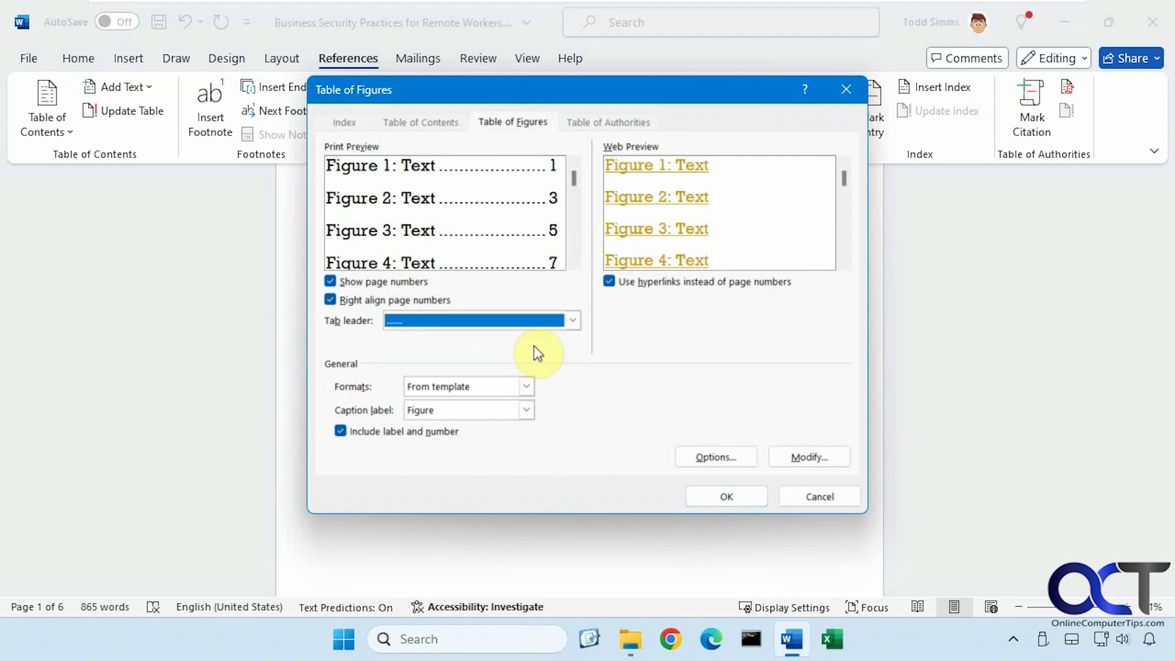
Preview the Classic and Centered formats, keep From template, and keep labels and numbers included.
{"action": "left_click", "coordinate": [528, 386]}
{"action": "left_click", "coordinate": [460, 401]}
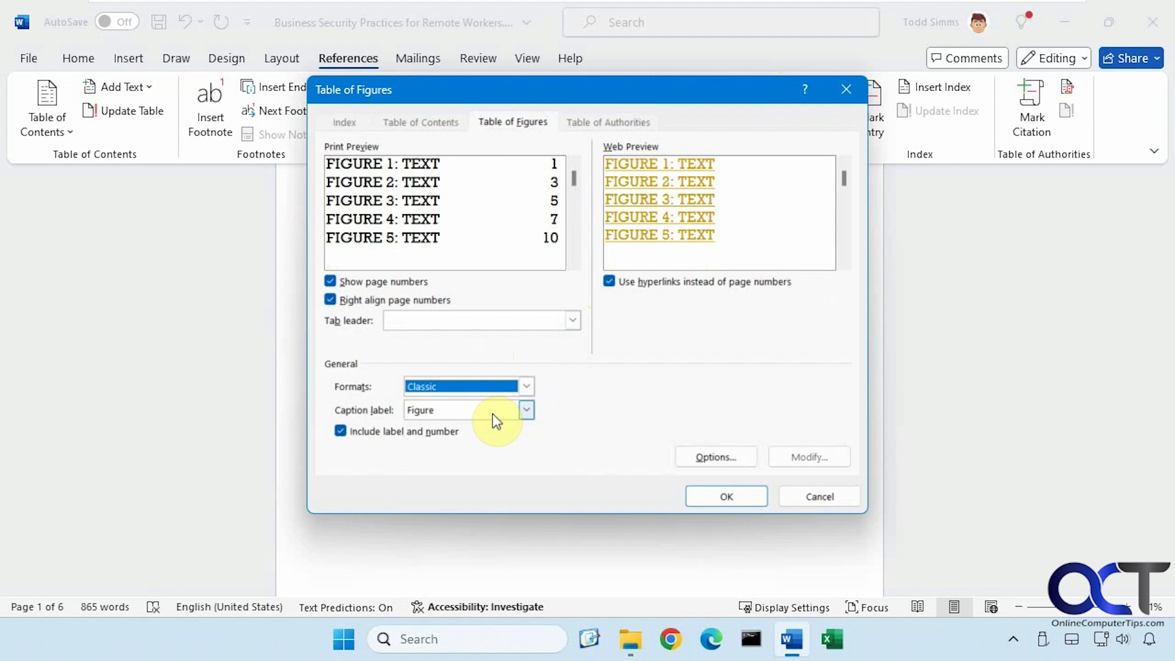
{"action": "left_click", "coordinate": [526, 390]}
{"action": "left_click", "coordinate": [481, 439]}
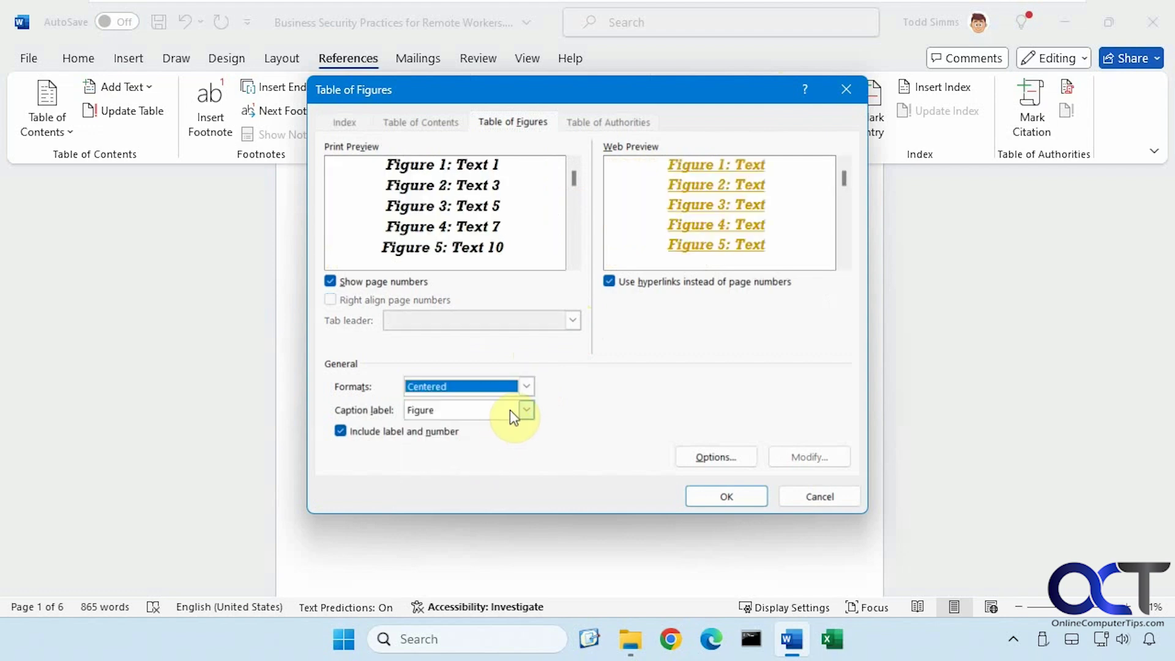
{"action": "left_click", "coordinate": [529, 386]}
{"action": "left_click", "coordinate": [451, 401]}
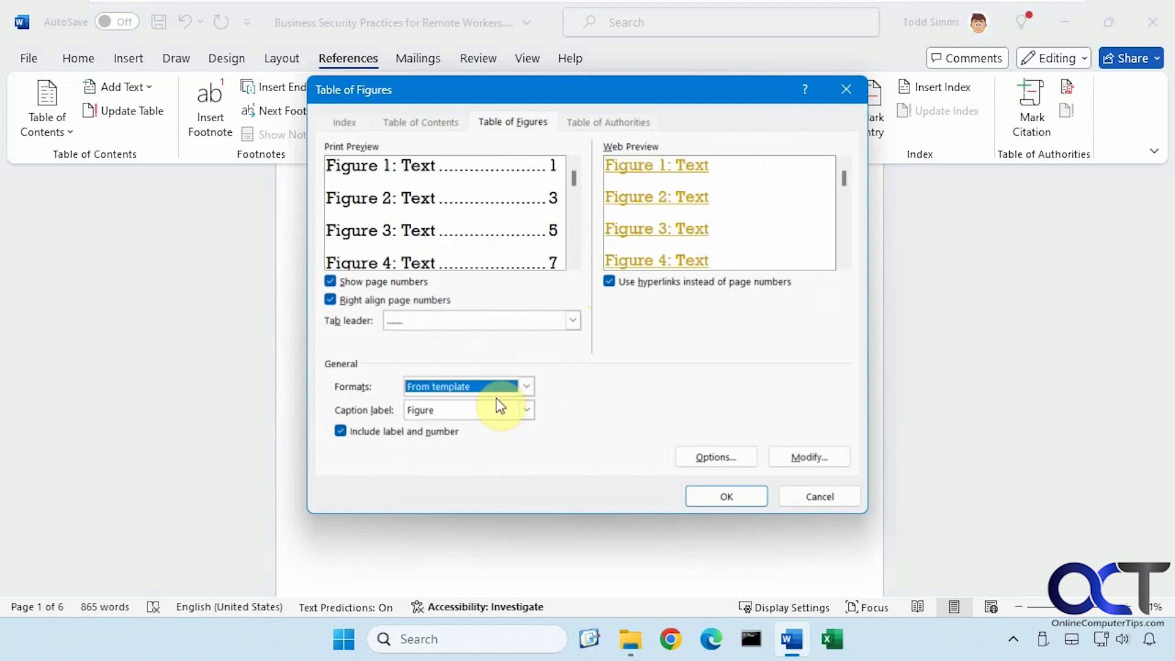
{"action": "left_click", "coordinate": [442, 434]}
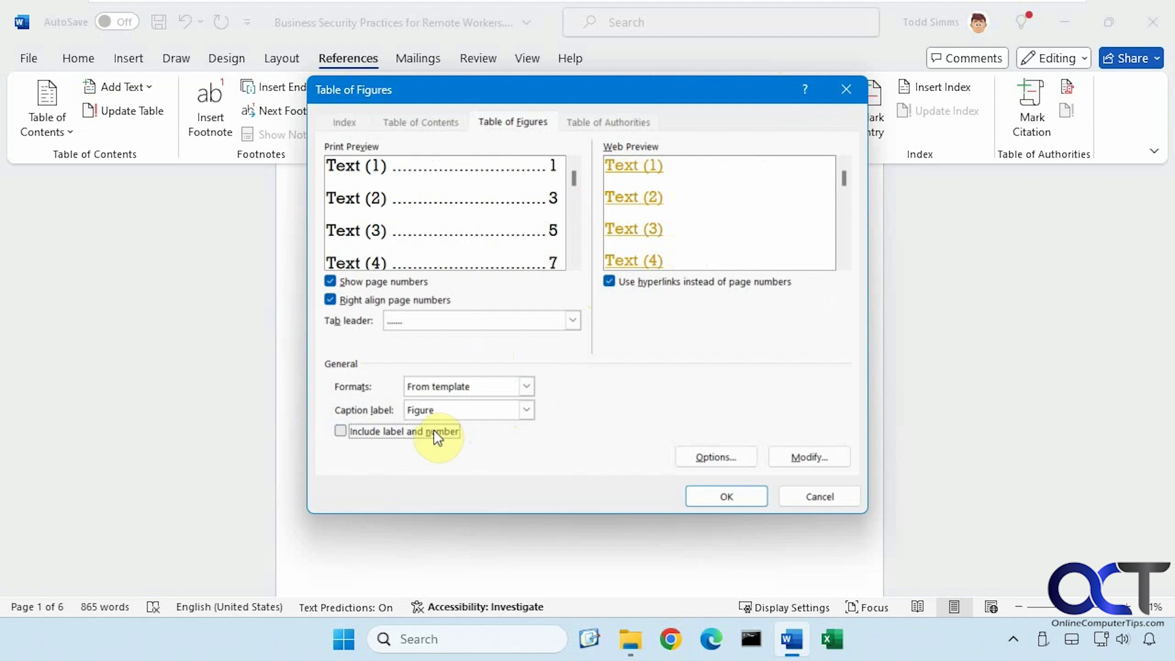
{"action": "left_click", "coordinate": [438, 437]}
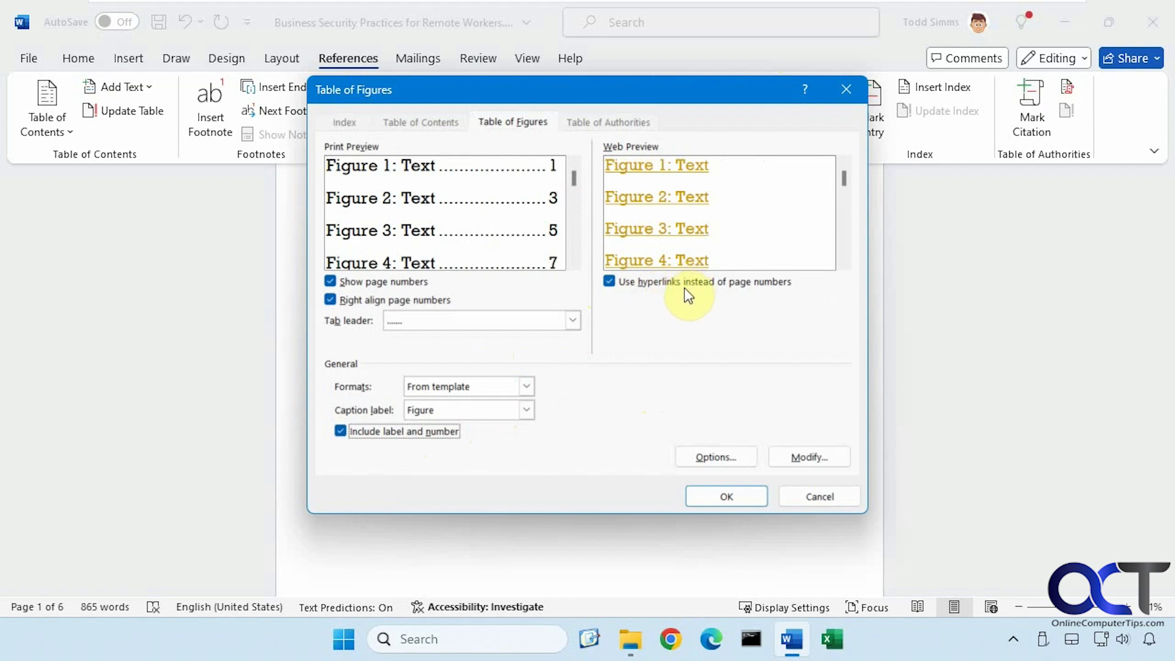
Review the Table of Figures style without changes, then insert the five-figure table.
{"action": "left_click", "coordinate": [809, 456]}
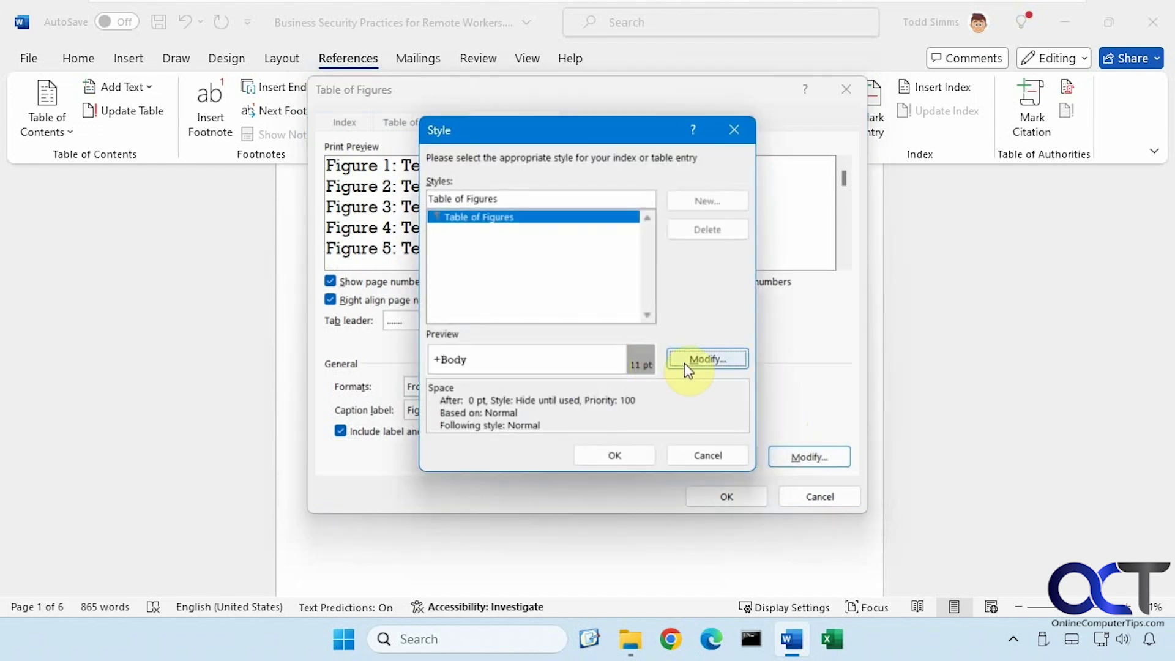
{"action": "left_click", "coordinate": [705, 359]}
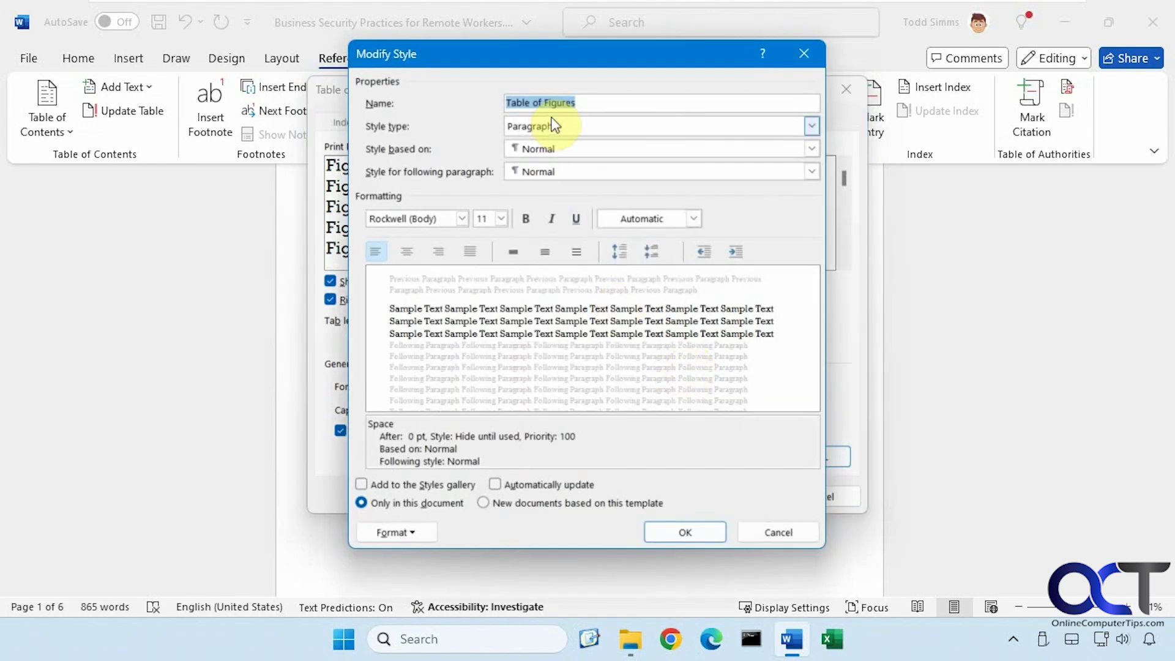
{"action": "left_click", "coordinate": [771, 532]}
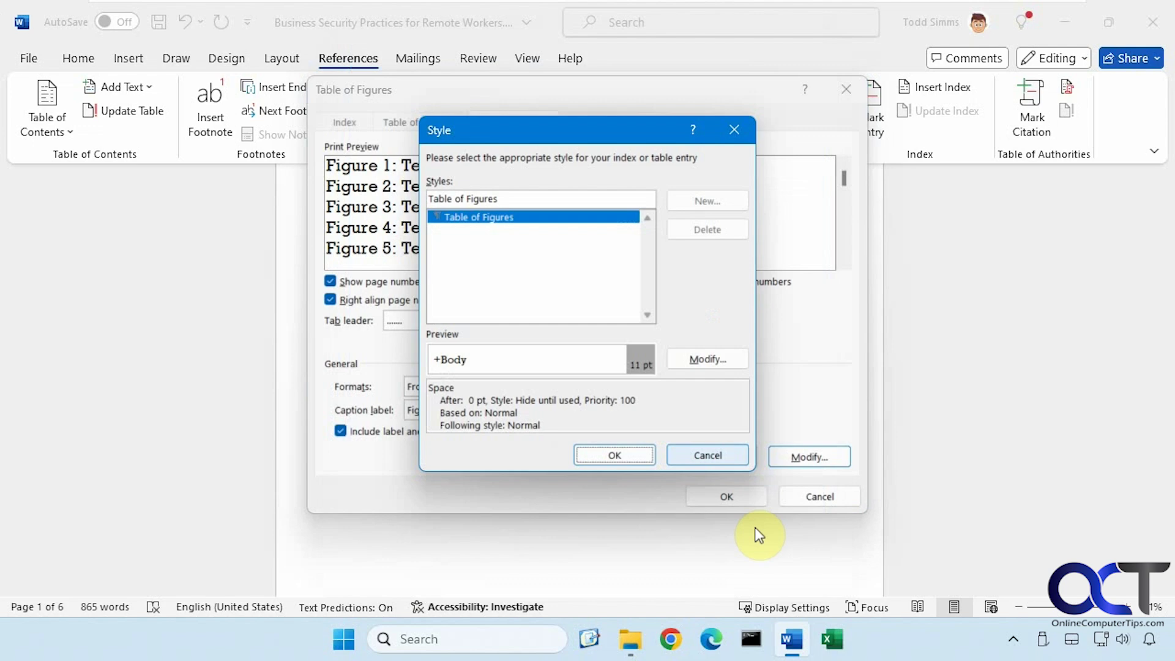
{"action": "left_click", "coordinate": [708, 457]}
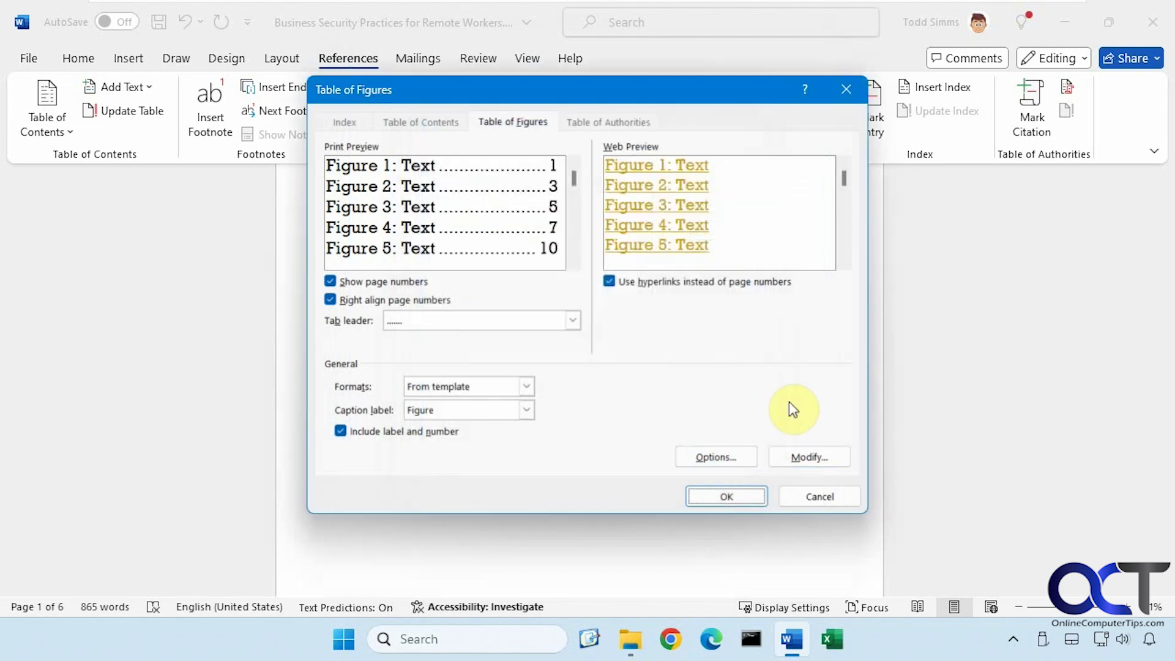
{"action": "left_click", "coordinate": [722, 493]}
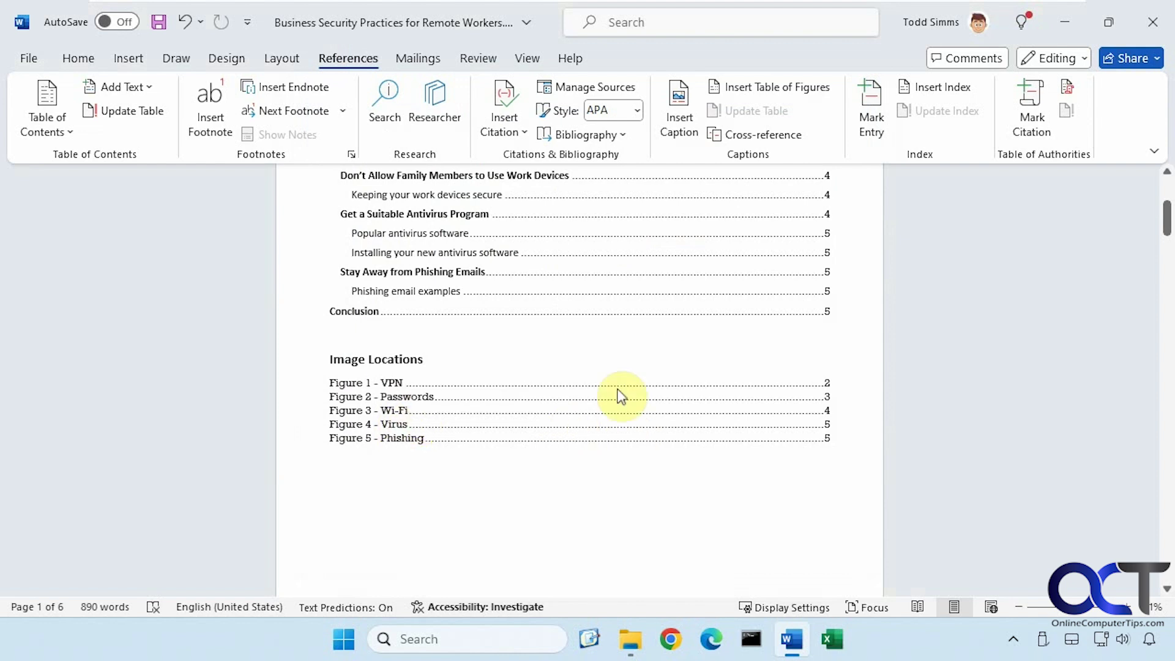
Place the cursor below the figure list and Ctrl+click the 'Figure 4 - Virus' entry.
{"action": "left_click", "coordinate": [543, 483]}
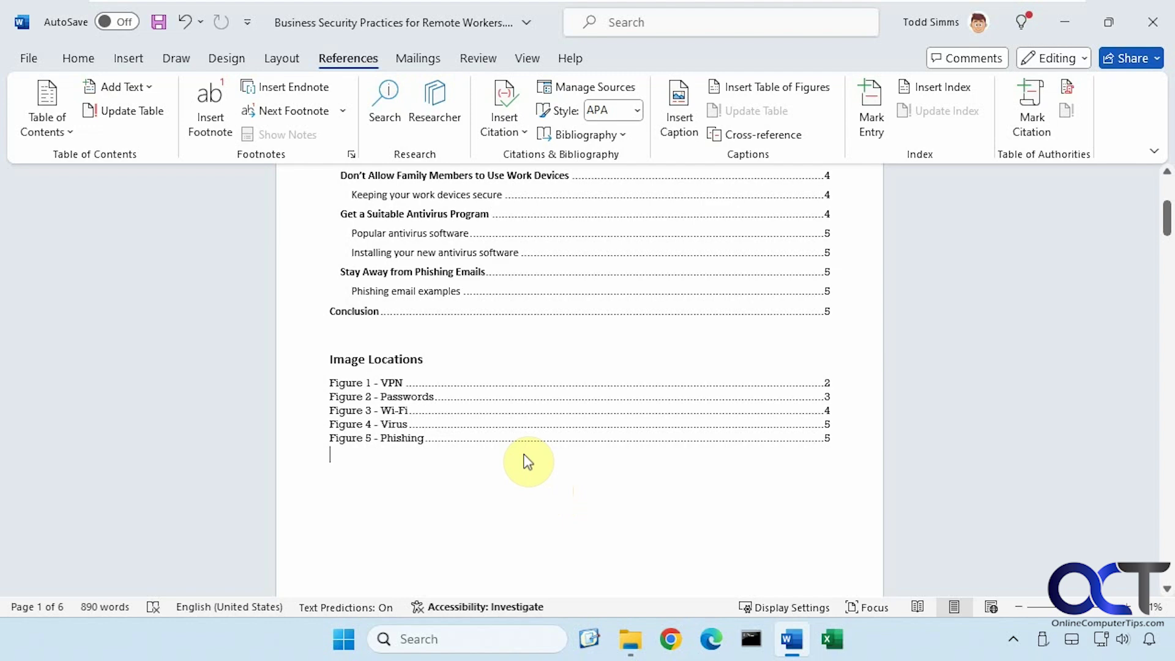
{"action": "left_click", "coordinate": [359, 424], "text": "ctrl"}
{"action": "scroll", "coordinate": [531, 482], "scroll_direction": "up", "scroll_amount": 1}
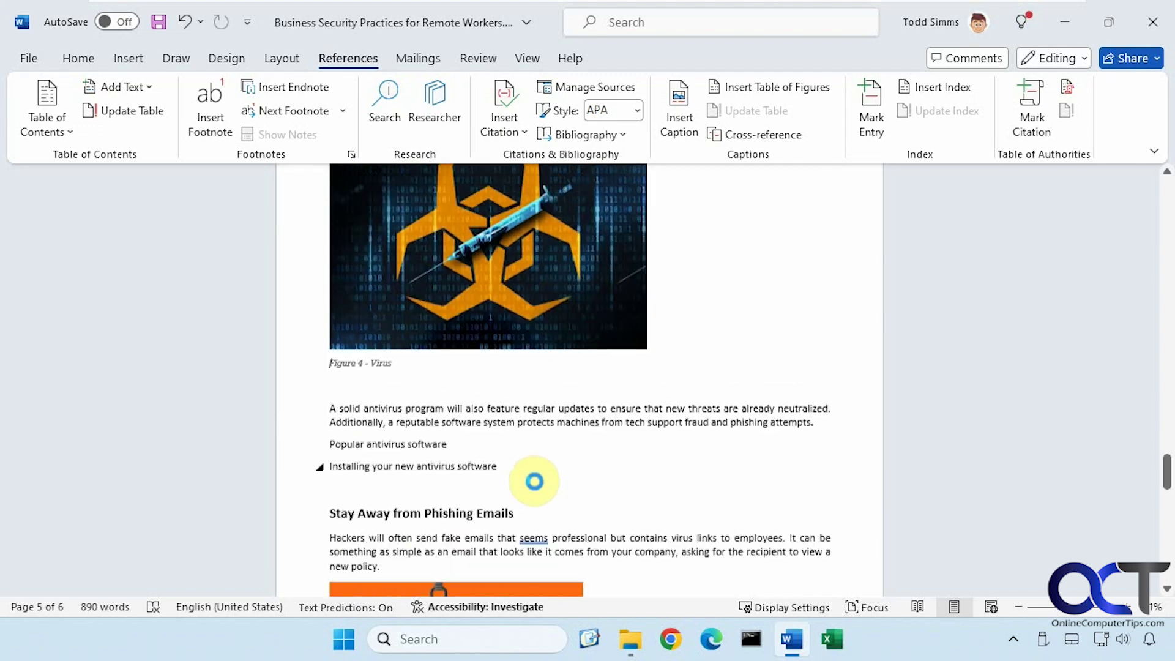
{"action": "left_click_drag", "start_coordinate": [1166, 473], "coordinate": [1165, 409]}
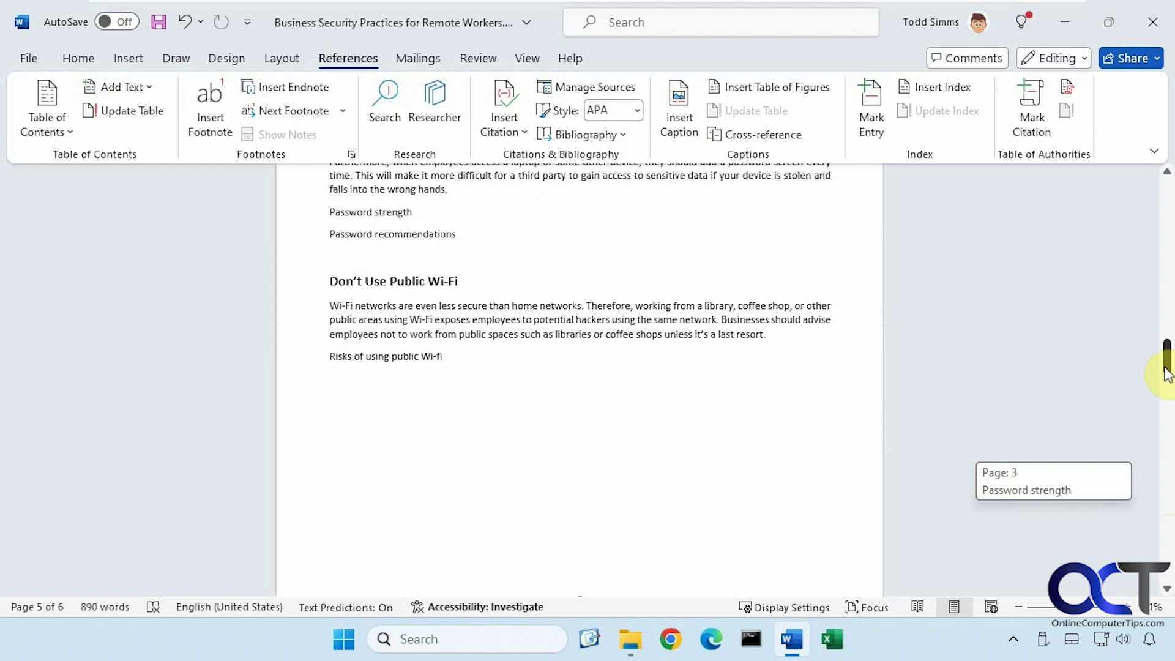
Select the Free WiFi image and cancel the Insert Caption dialog without adding a caption.
{"action": "left_click", "coordinate": [487, 363]}
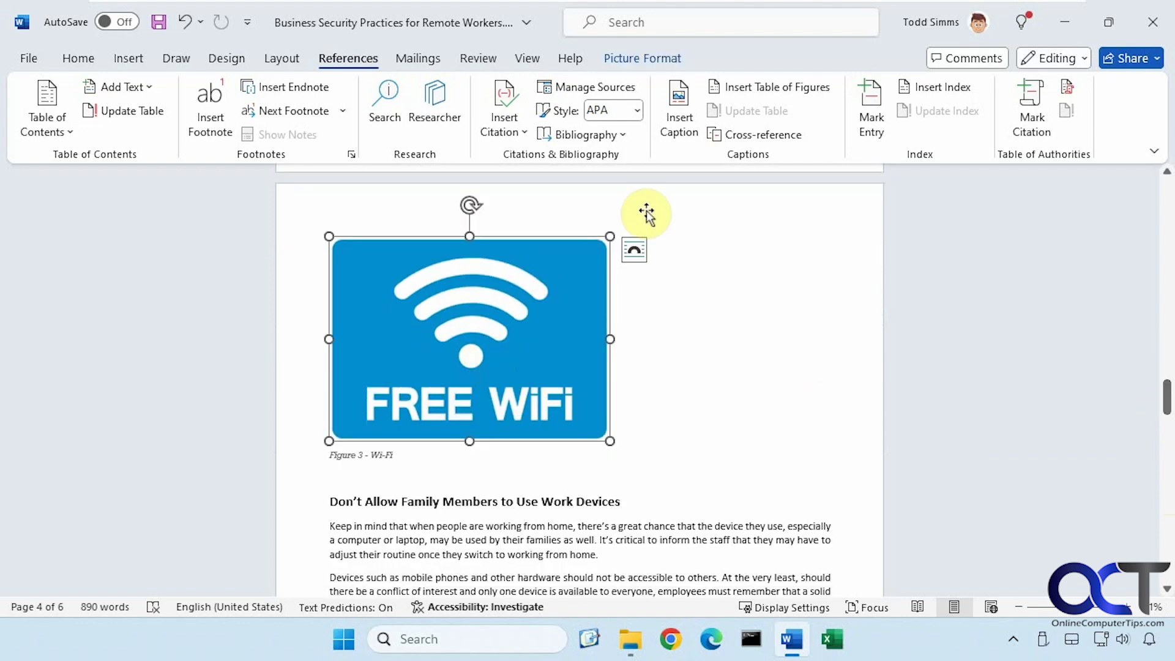
{"action": "left_click", "coordinate": [680, 110]}
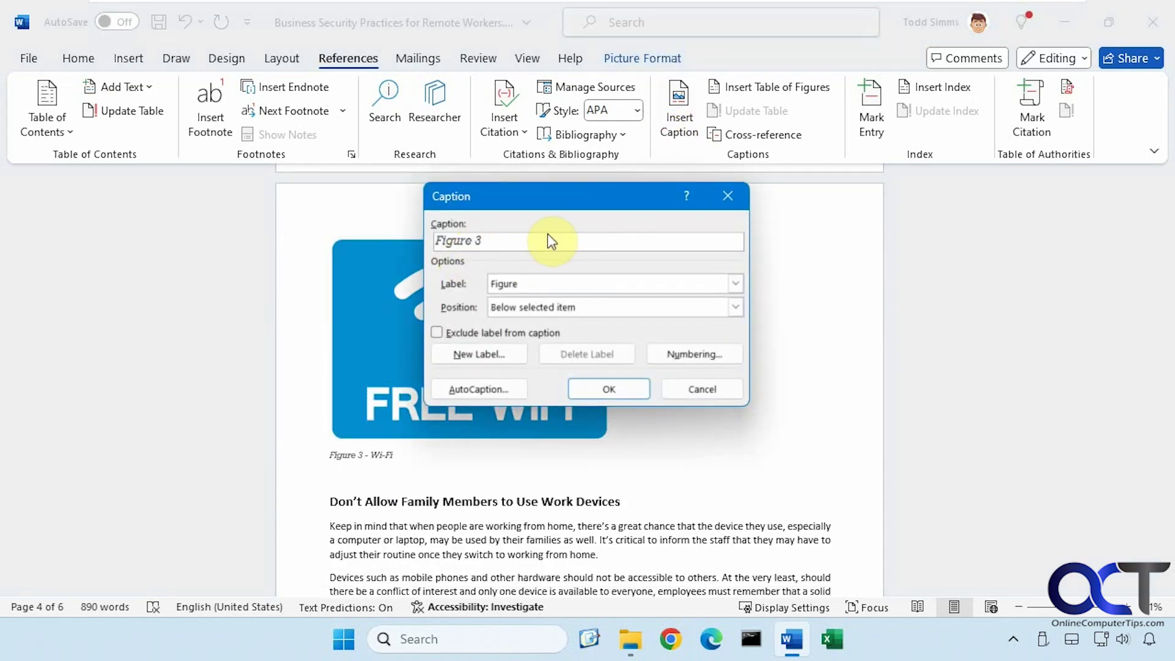
{"action": "left_click", "coordinate": [701, 389]}
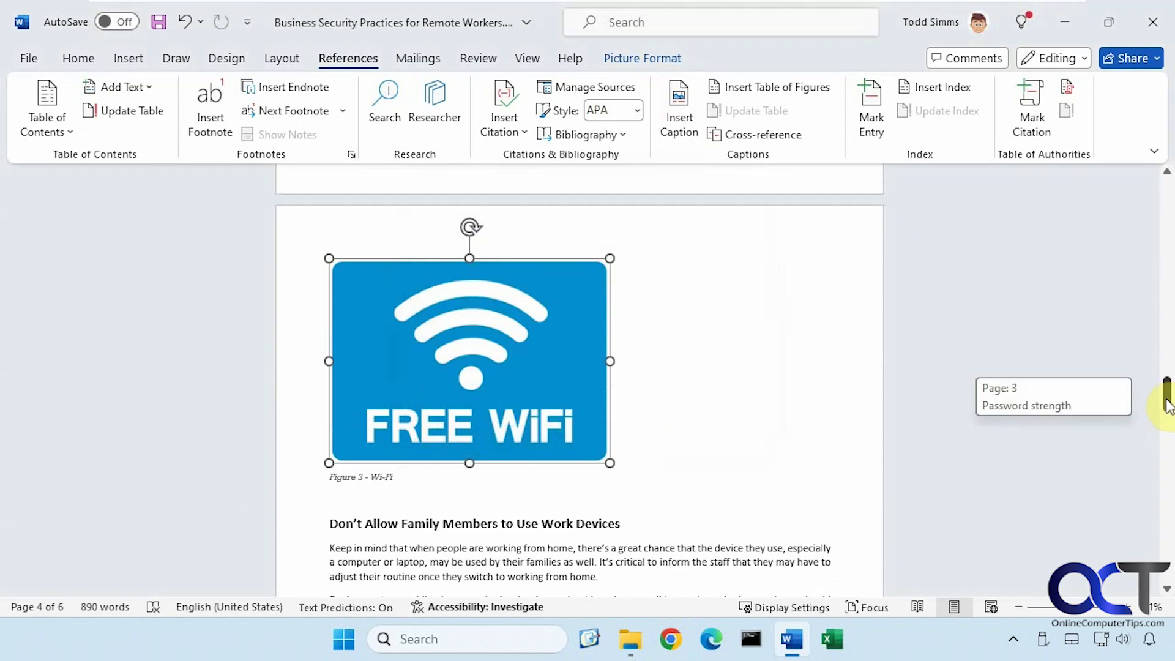
{"action": "left_click_drag", "start_coordinate": [1167, 401], "coordinate": [1167, 353]}
Place the cursor below 'Risks of using public Wi-fi' and cancel Insert Table of Figures.
{"action": "left_click", "coordinate": [363, 411]}
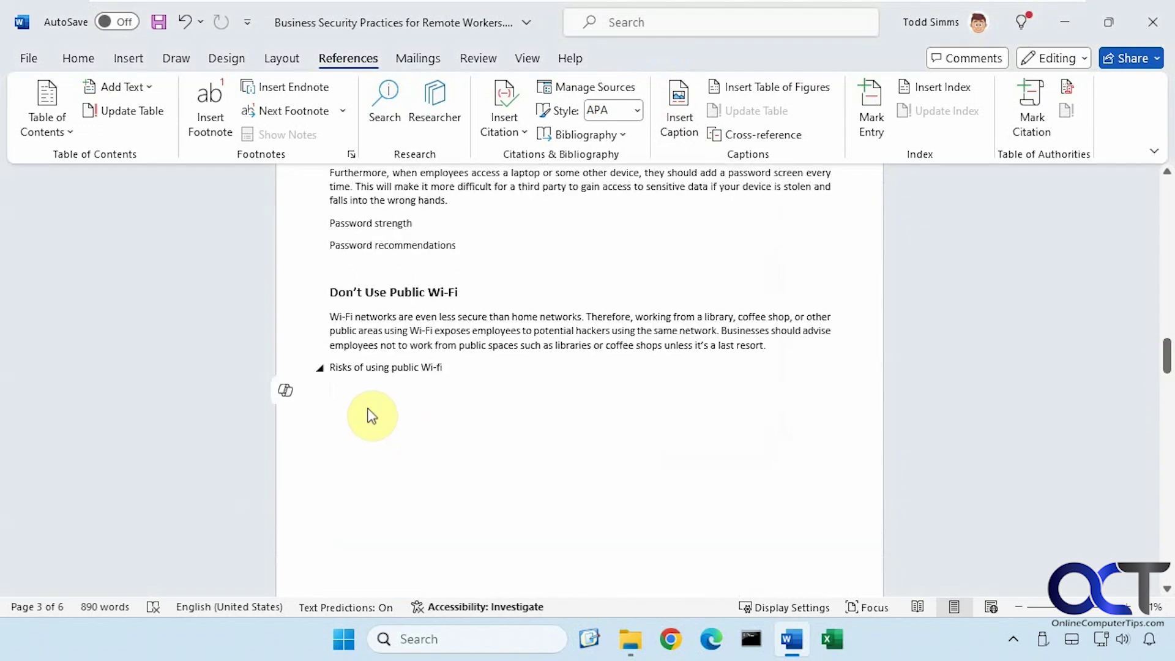
{"action": "left_click", "coordinate": [797, 90]}
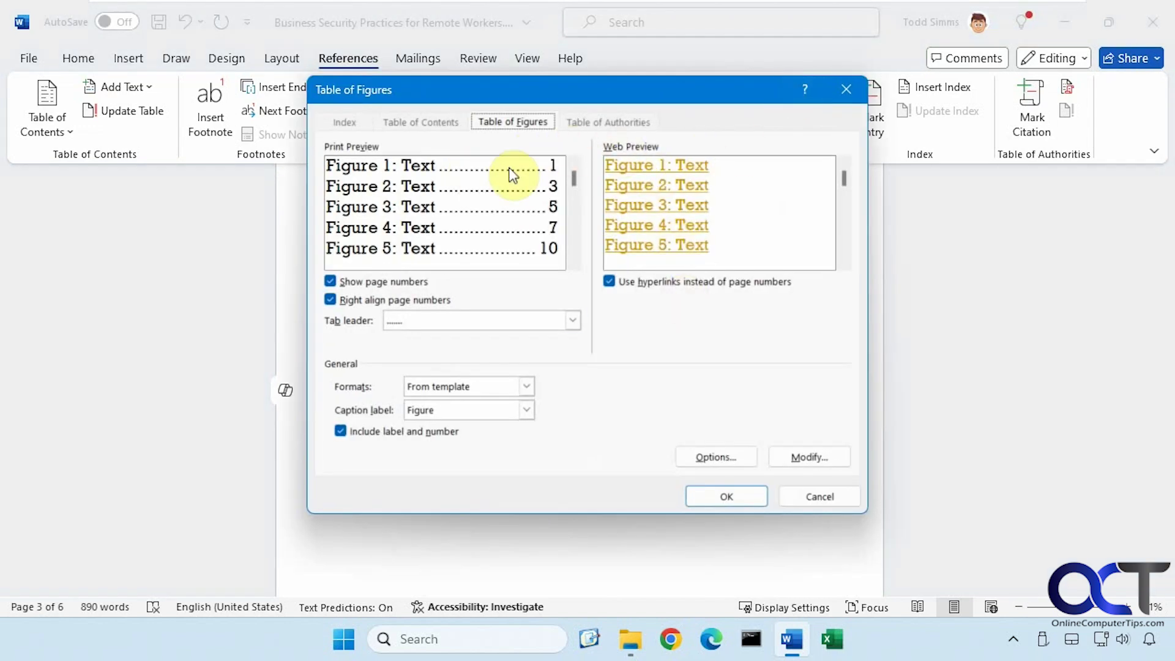
{"action": "left_click", "coordinate": [818, 496]}
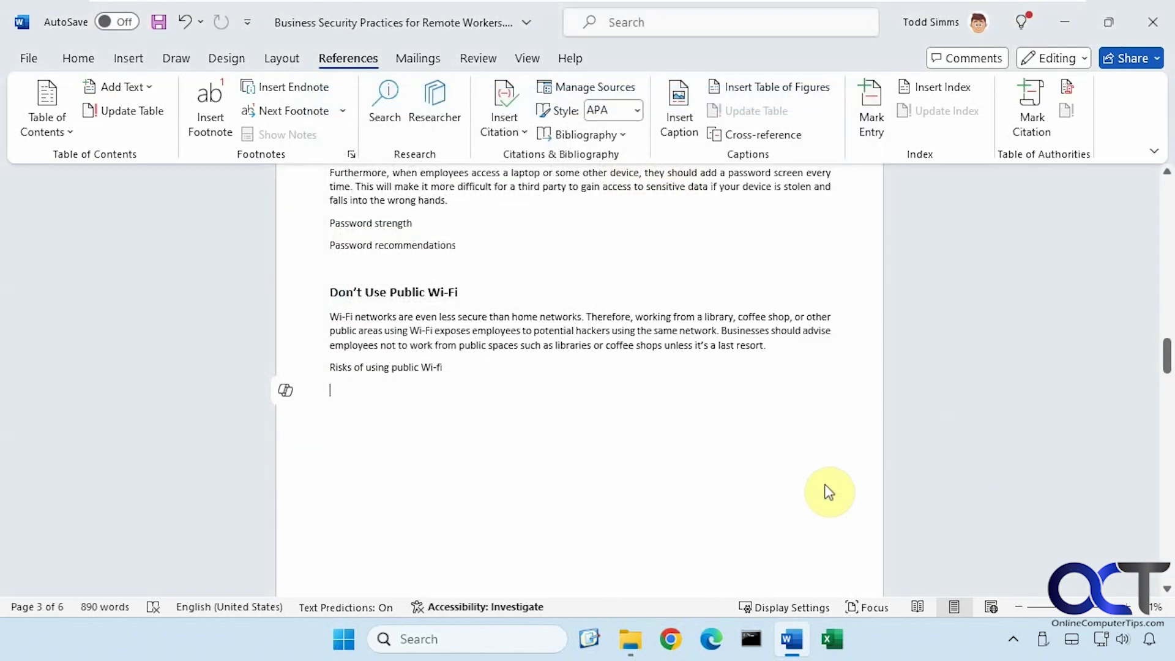